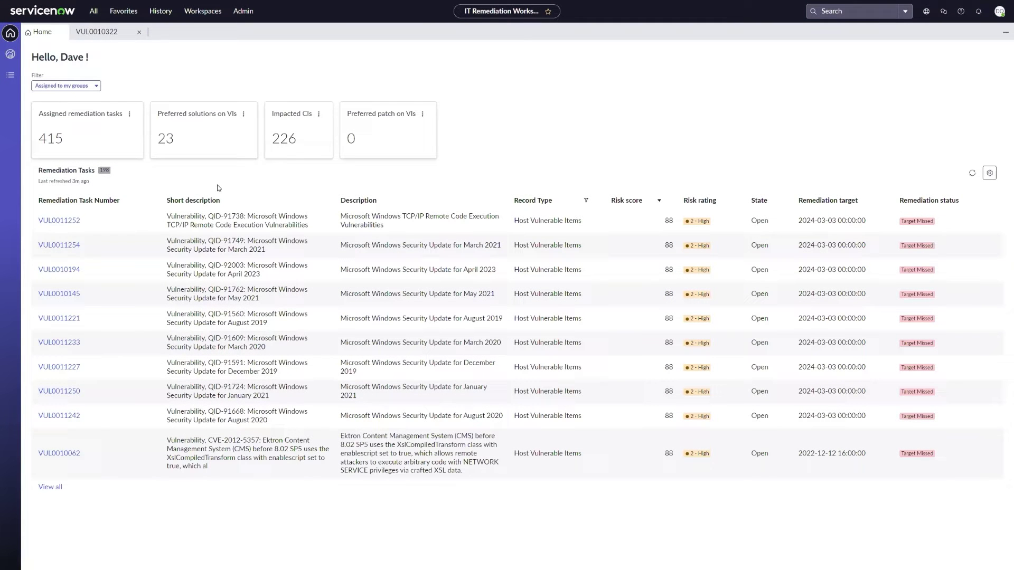
- Open remediation task VUL0011254 and start a Request Exception from its More Actions menu
{"action": "left_click", "coordinate": [58, 247]}
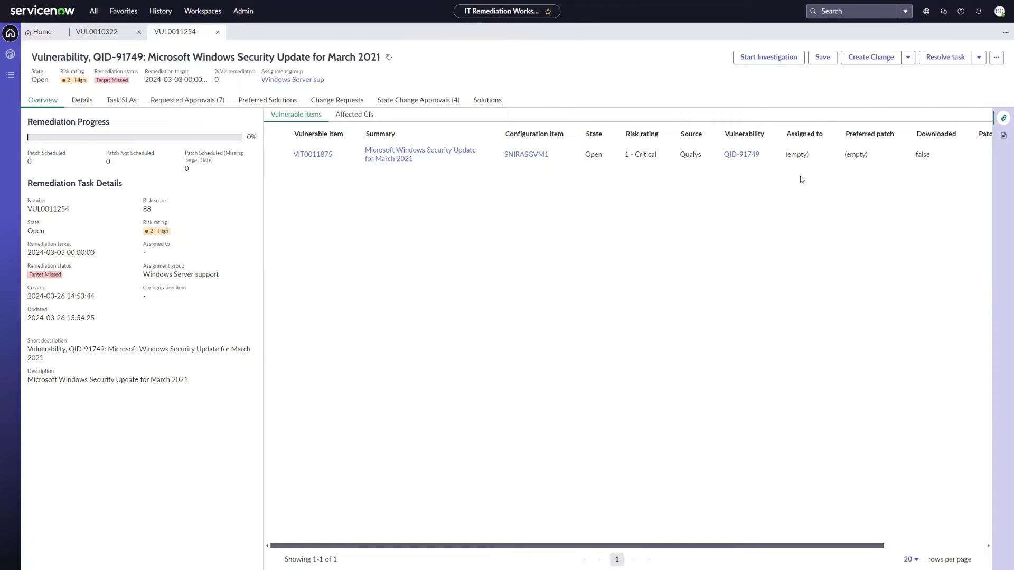
{"action": "left_click", "coordinate": [997, 58]}
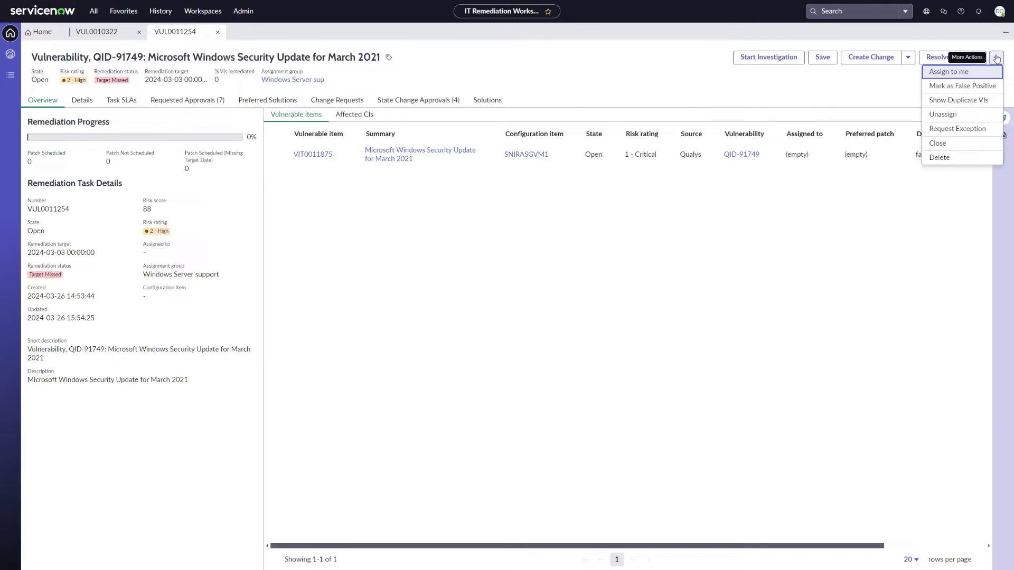
{"action": "left_click", "coordinate": [957, 130]}
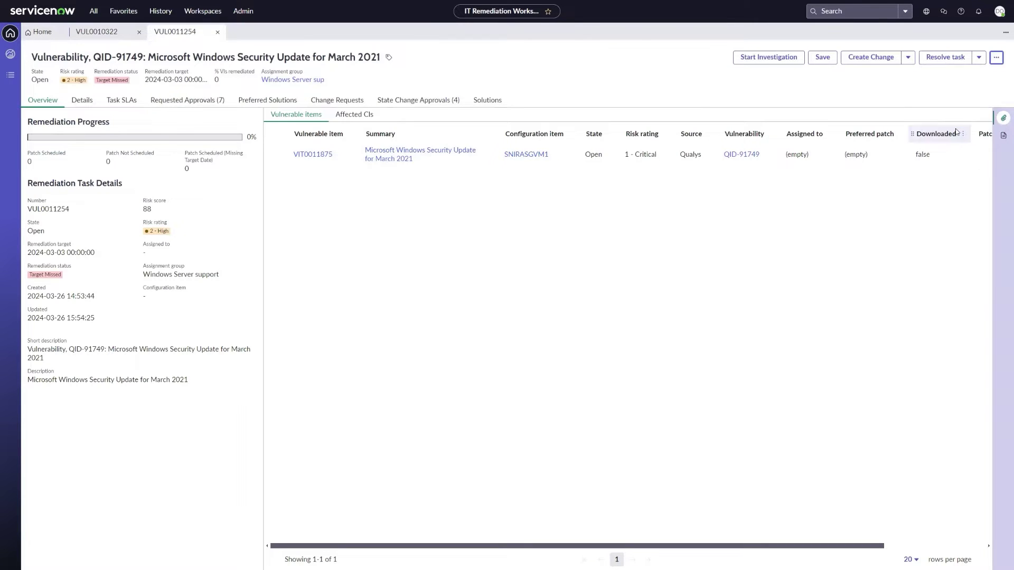
- Choose Mitigating Control in Place, request risk reduction instead of deferral, desired rating 4 - Low
{"action": "left_click", "coordinate": [507, 263]}
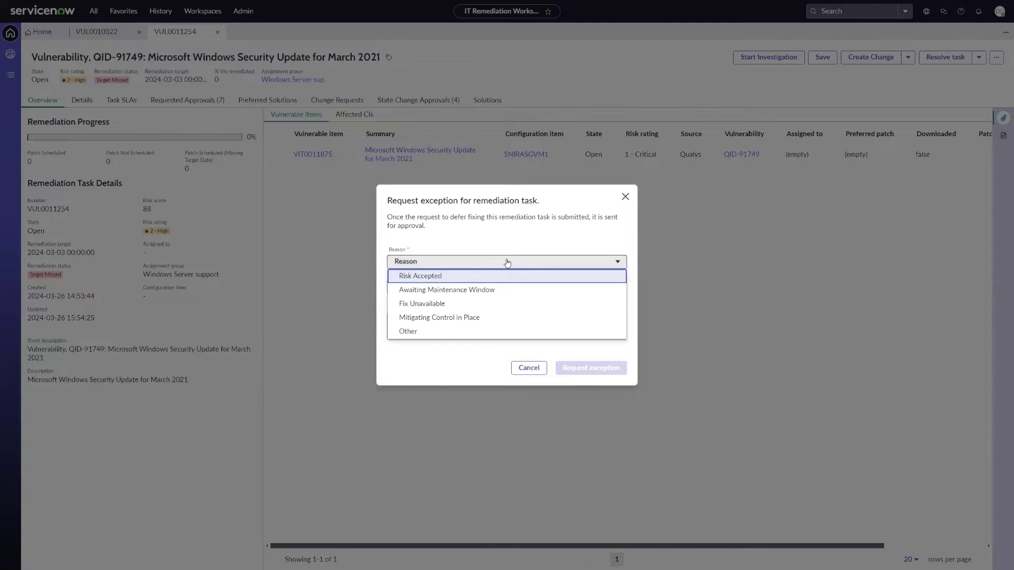
{"action": "left_click", "coordinate": [452, 319]}
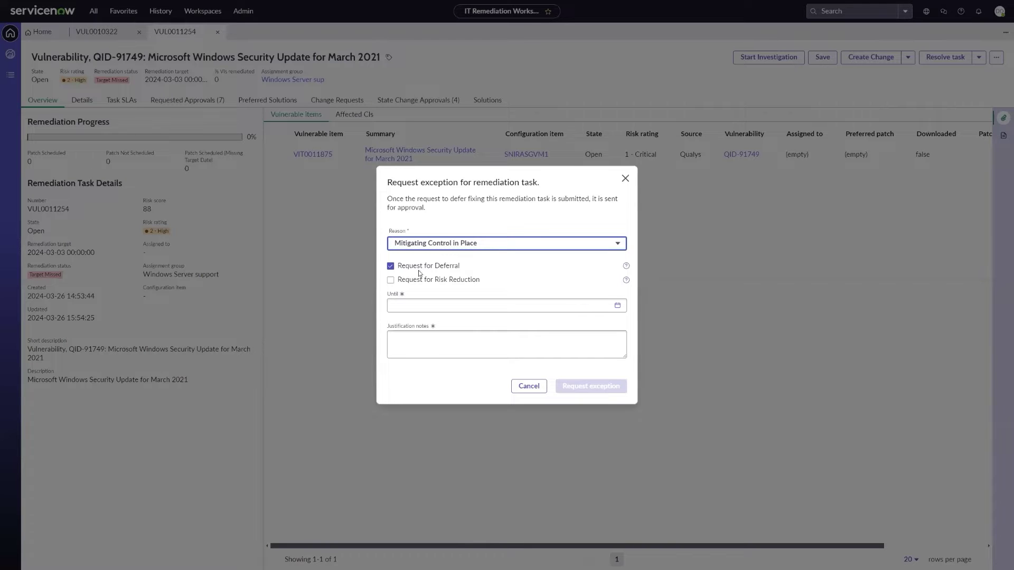
{"action": "left_click", "coordinate": [391, 279]}
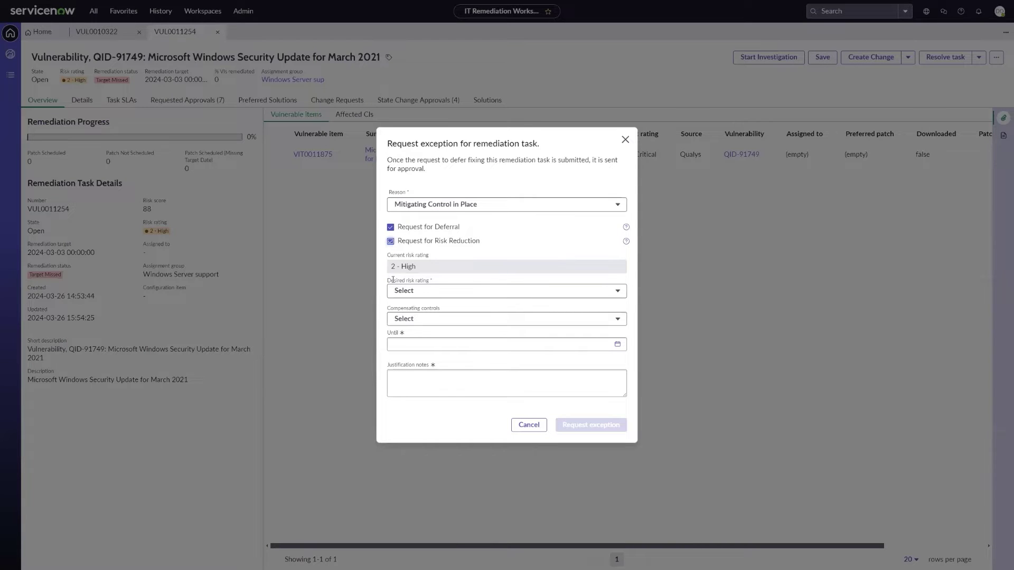
{"action": "left_click", "coordinate": [391, 227]}
{"action": "left_click", "coordinate": [428, 292]}
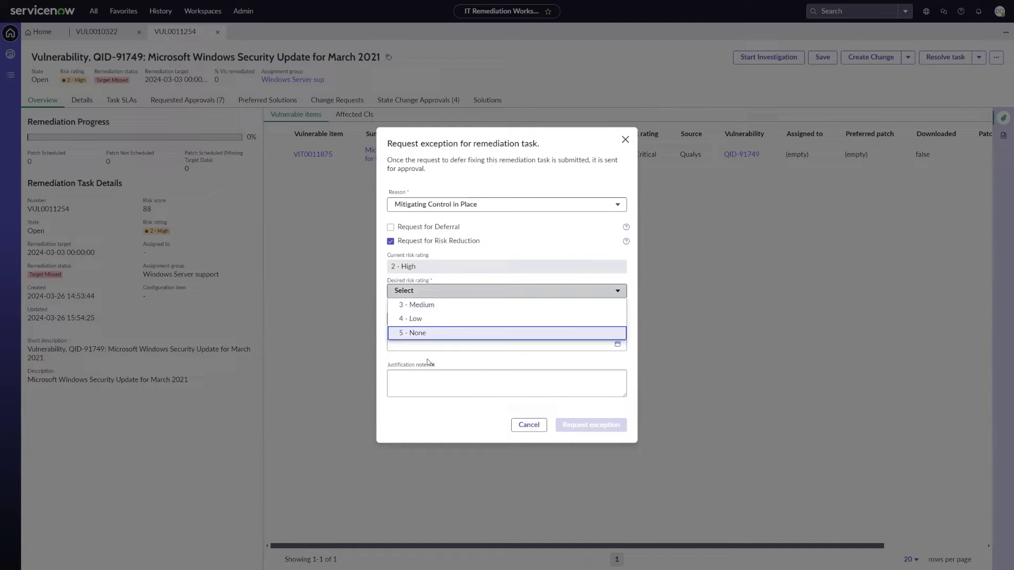
{"action": "left_click", "coordinate": [426, 321]}
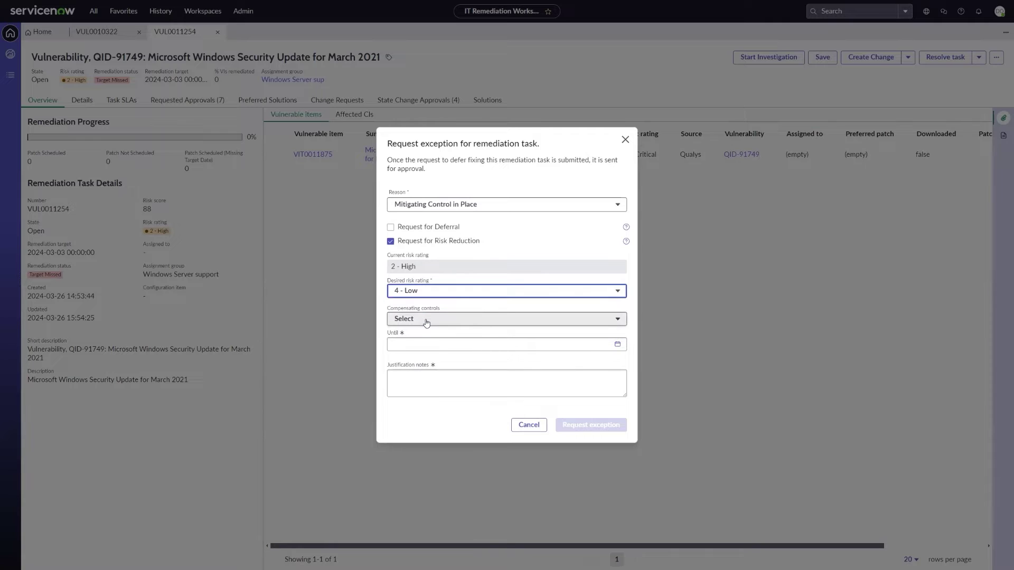
- Select Encryption (at rest) and Segmentation as the compensating controls
{"action": "left_click", "coordinate": [476, 321]}
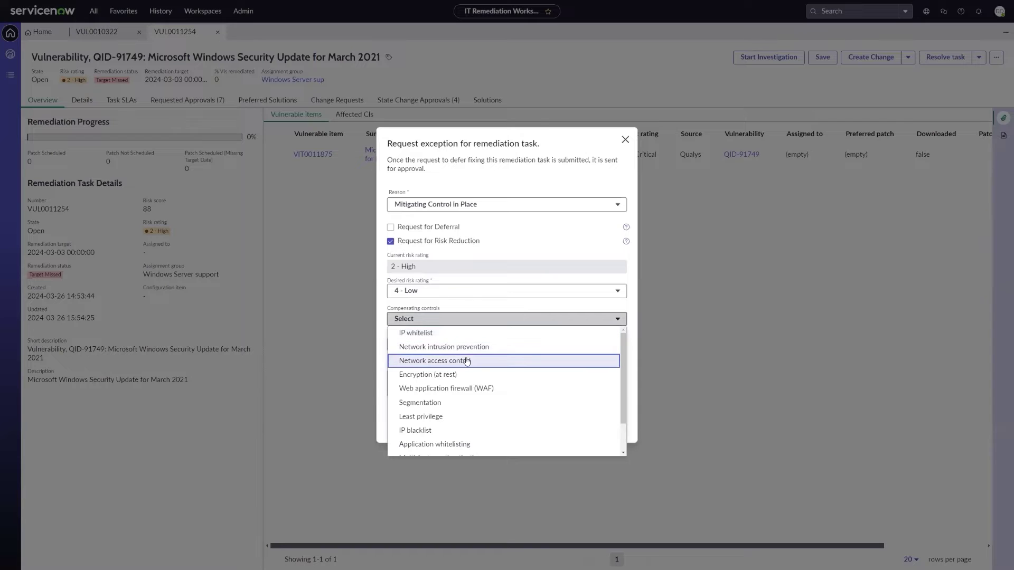
{"action": "left_click", "coordinate": [421, 376]}
{"action": "left_click", "coordinate": [426, 407]}
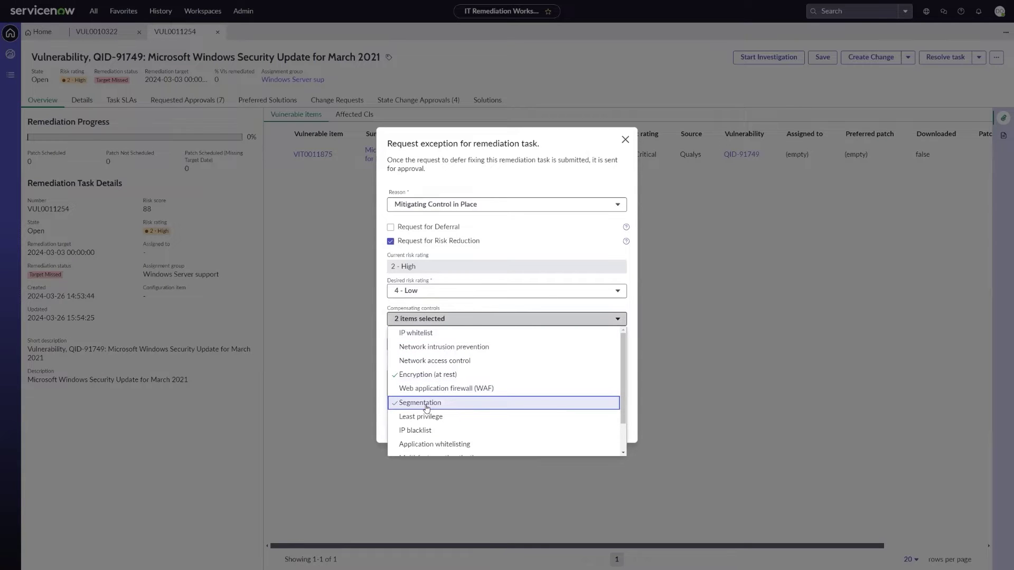
{"action": "left_click", "coordinate": [632, 282]}
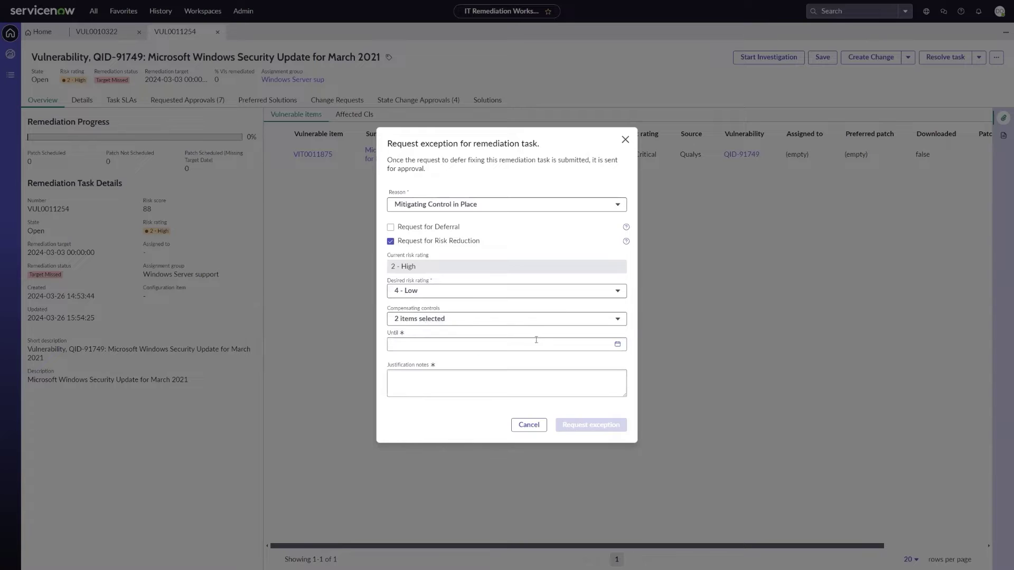
- Set the exception's Until date to 31 May 2024
{"action": "left_click", "coordinate": [613, 346]}
{"action": "left_click", "coordinate": [538, 231]}
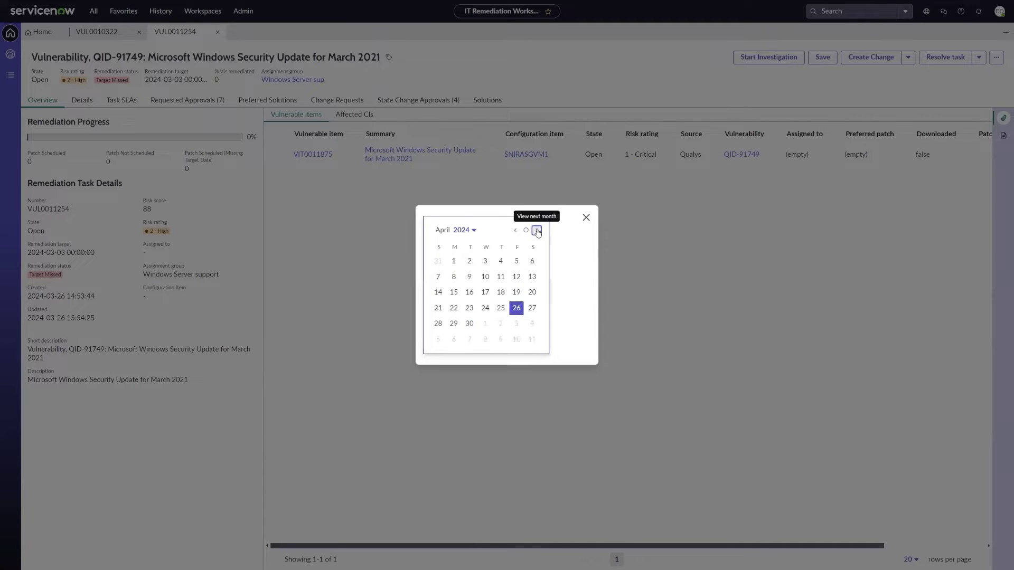
{"action": "left_click", "coordinate": [537, 231]}
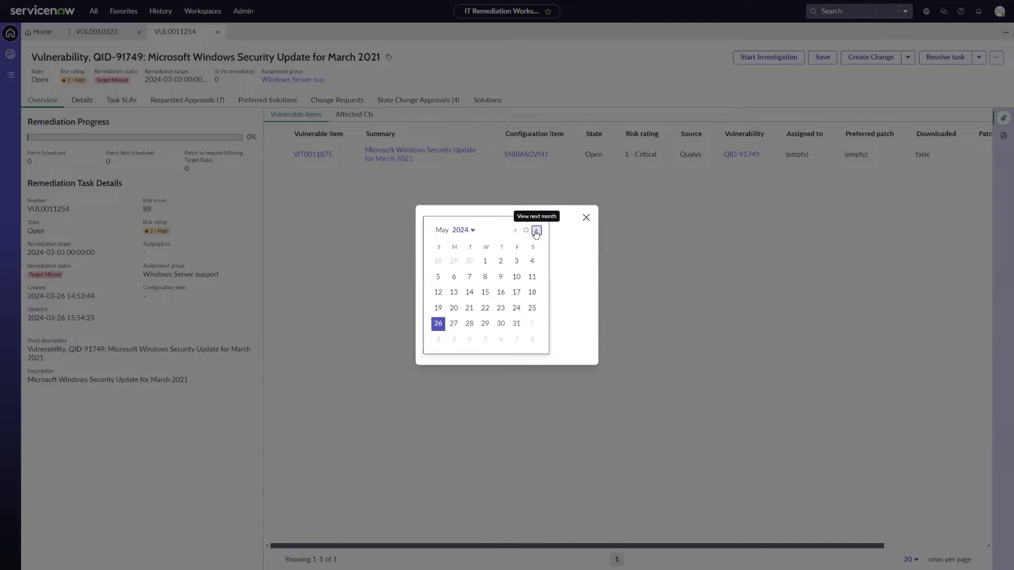
{"action": "left_click", "coordinate": [515, 323]}
{"action": "left_click", "coordinate": [586, 217]}
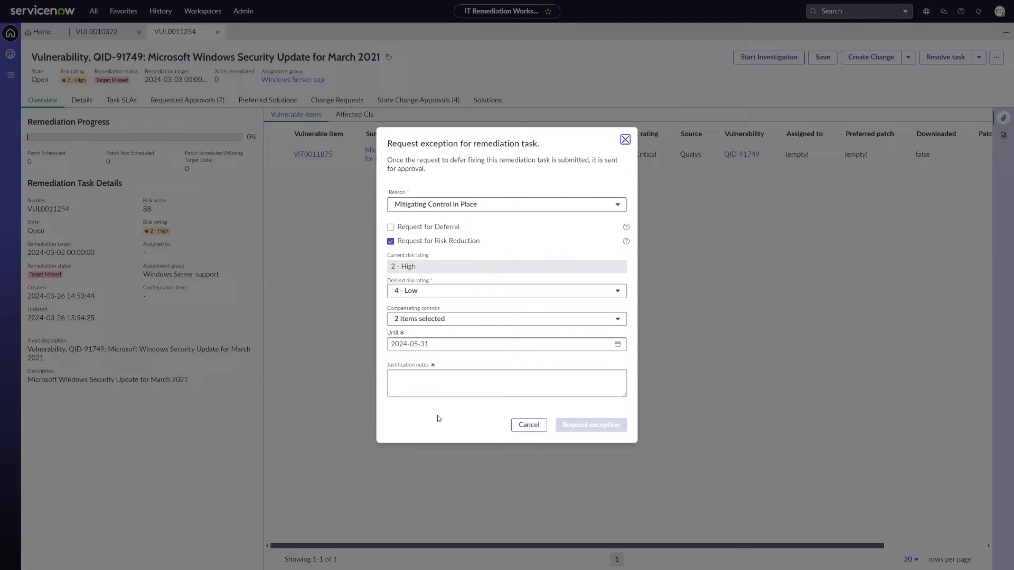
- Enter the justification 'Mitigating control in place.' and submit the exception request
{"action": "left_click", "coordinate": [455, 393]}
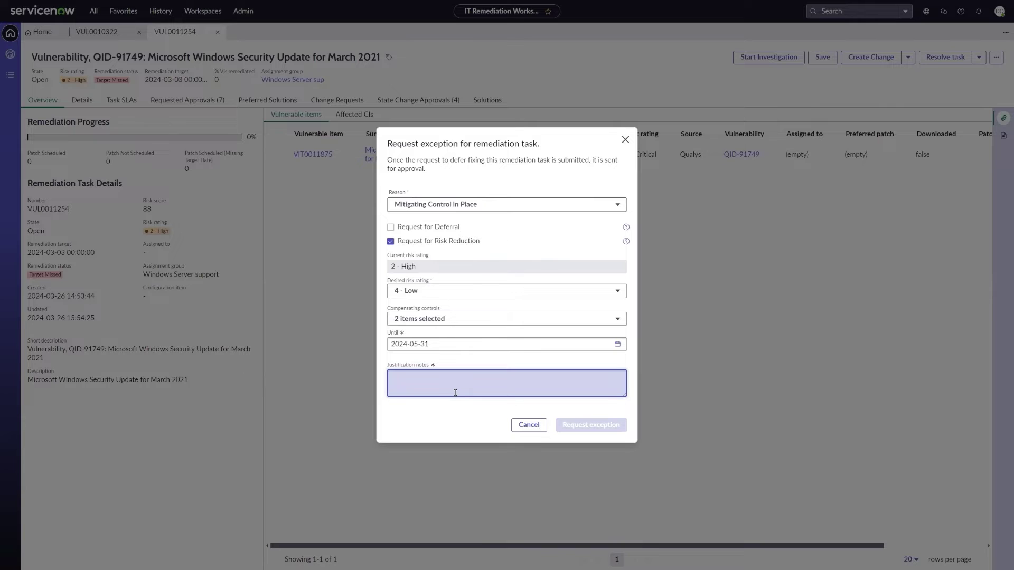
{"action": "type", "text": "Mitigat"}
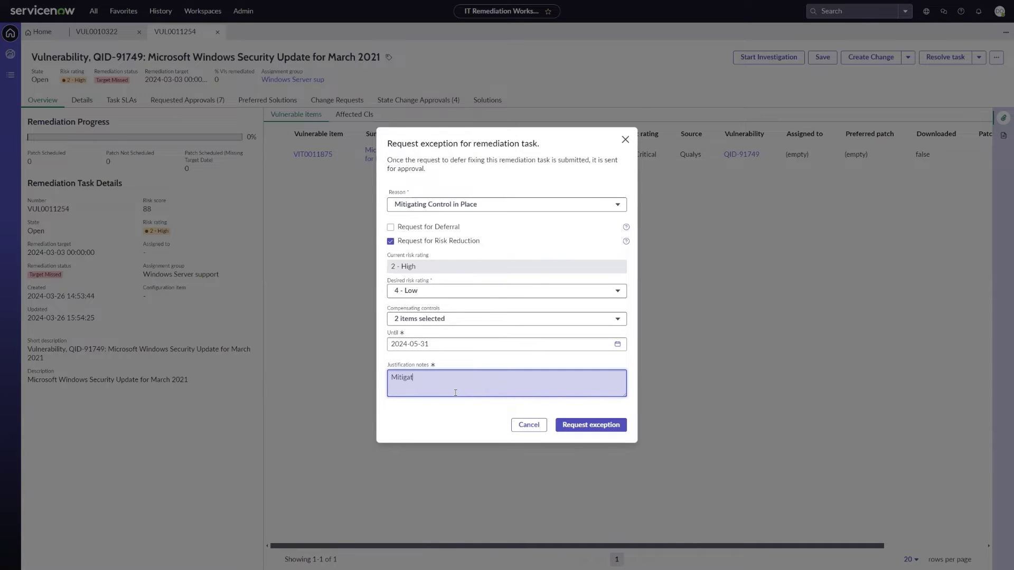
{"action": "type", "text": "ing control in place."}
{"action": "left_click", "coordinate": [591, 426]}
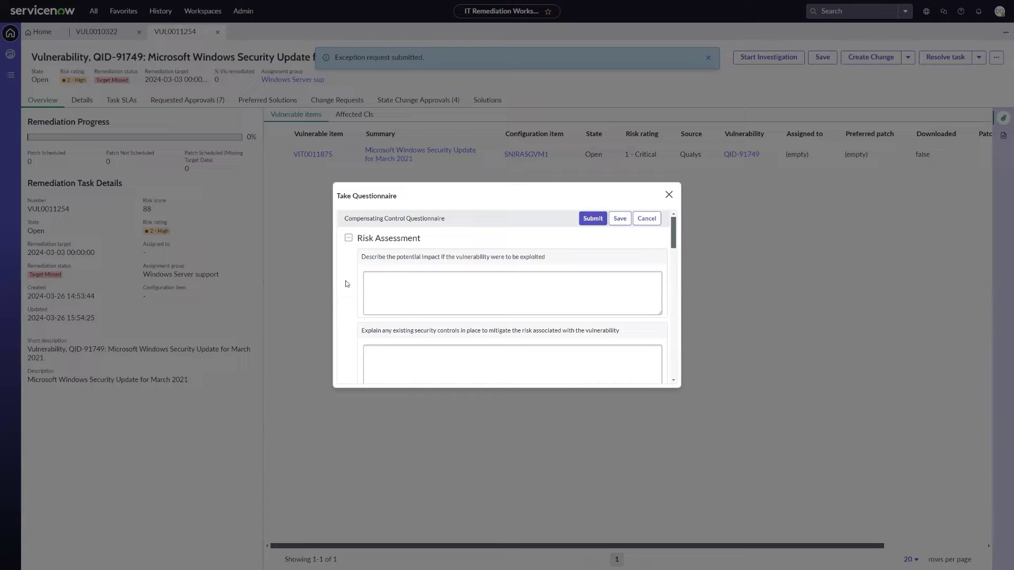
- Fill the control description 'Control in place.' and technical details 'See KB0012578' in the questionnaire
{"action": "scroll", "coordinate": [343, 292], "scroll_direction": "down", "scroll_amount": 1}
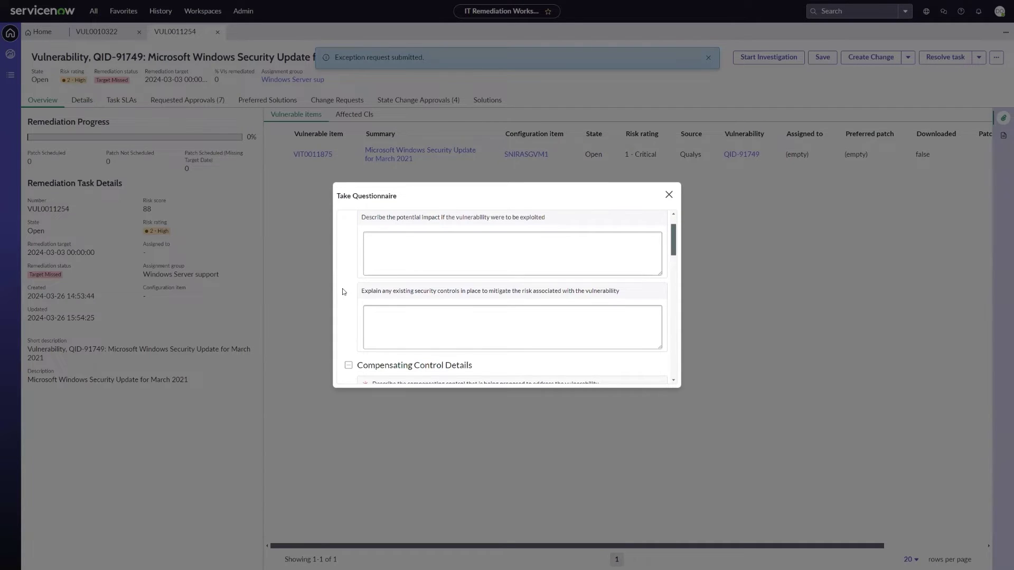
{"action": "scroll", "coordinate": [338, 315], "scroll_direction": "down", "scroll_amount": 1}
{"action": "scroll", "coordinate": [342, 312], "scroll_direction": "down", "scroll_amount": 2}
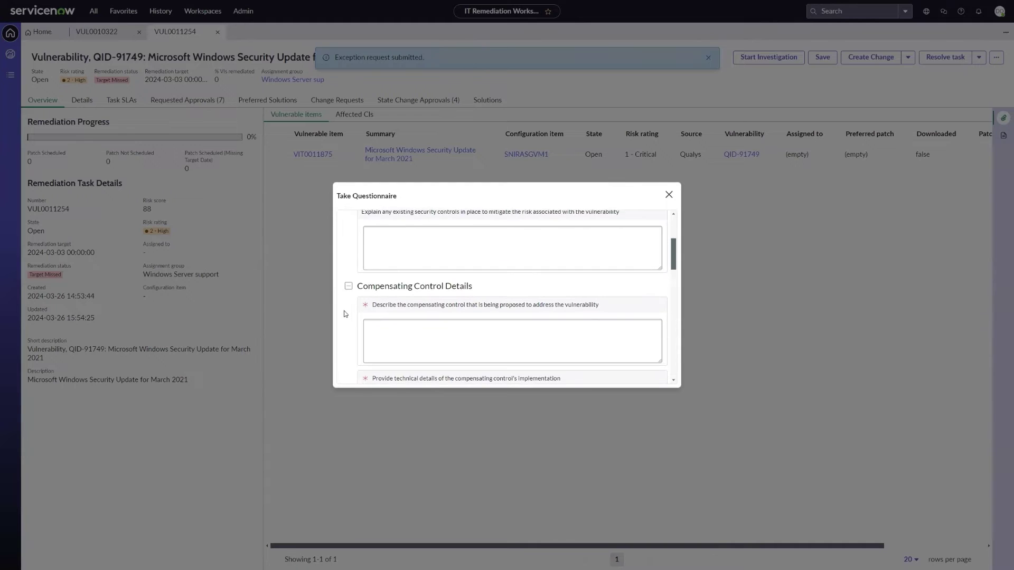
{"action": "left_click", "coordinate": [421, 304]}
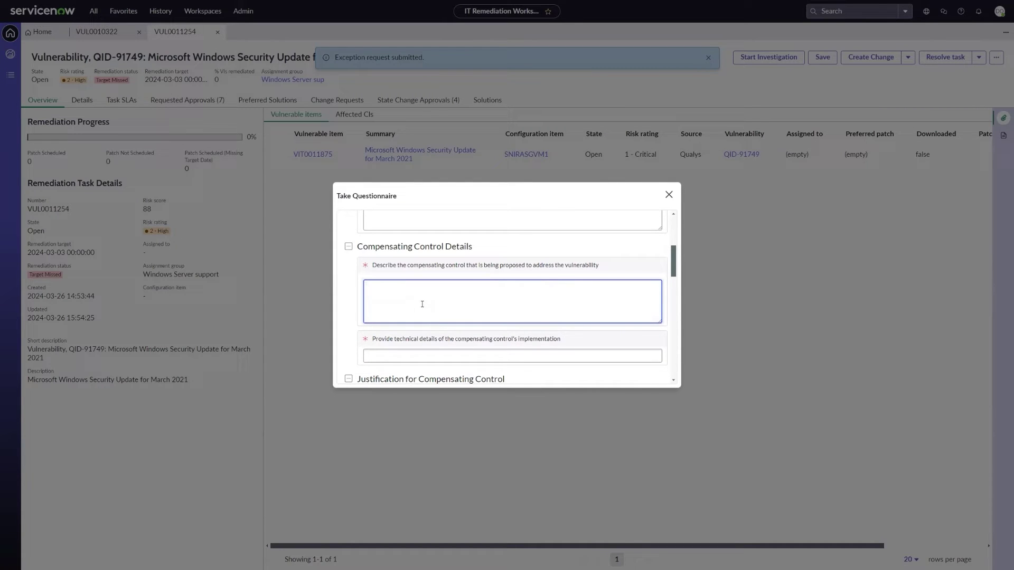
{"action": "type", "text": "Control in place."}
{"action": "key", "text": "Tab"}
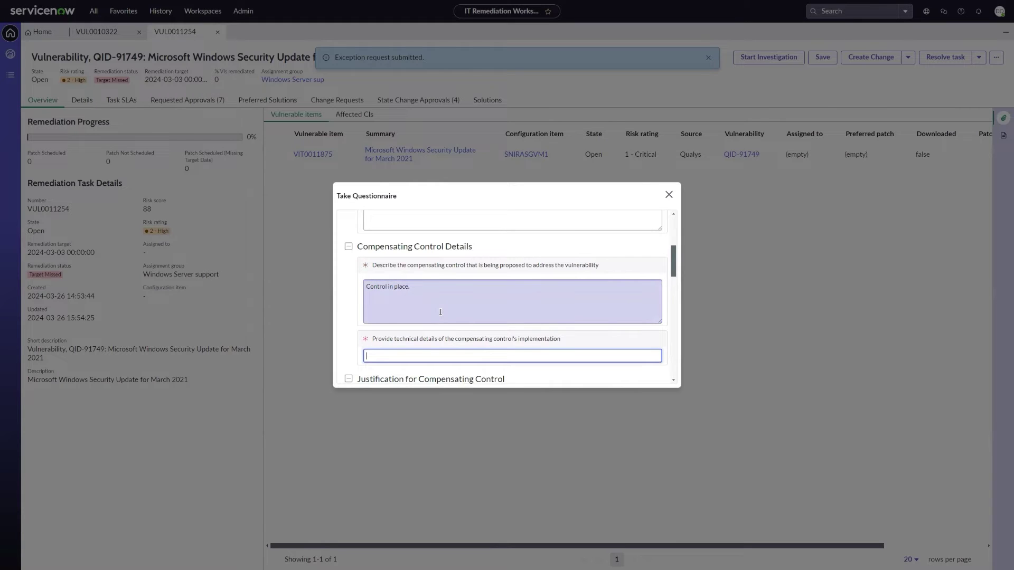
{"action": "type", "text": "See KB0012578"}
{"action": "key", "text": "Tab"}
- Justify the control with 'Prevents access outside of segement.' and give evidence 'See KB888524'
{"action": "scroll", "coordinate": [347, 310], "scroll_direction": "down", "scroll_amount": 2}
{"action": "scroll", "coordinate": [346, 310], "scroll_direction": "down", "scroll_amount": 1}
{"action": "left_click", "coordinate": [428, 277]}
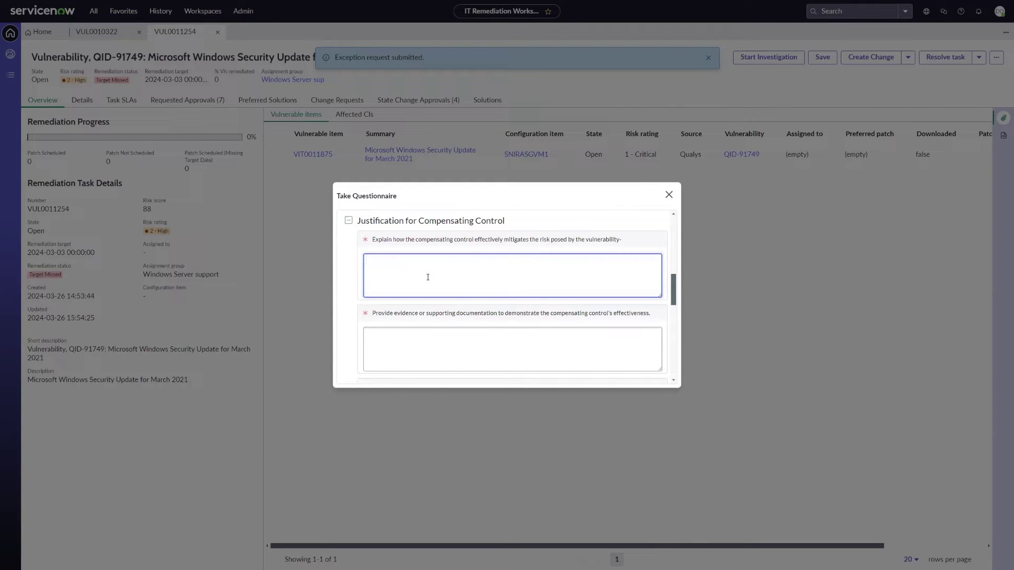
{"action": "type", "text": "Prevents access ac"}
{"action": "key", "text": "BackSpace"}
{"action": "key", "text": "BackSpace"}
{"action": "type", "text": "outside of segement."}
{"action": "left_click", "coordinate": [473, 344]}
{"action": "scroll", "coordinate": [431, 313], "scroll_direction": "down", "scroll_amount": 2}
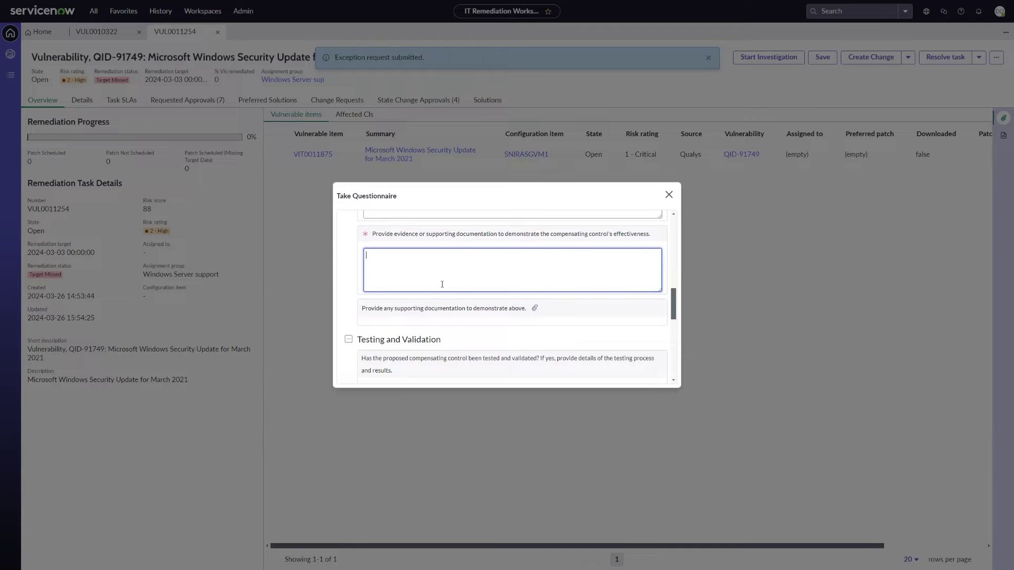
{"action": "type", "text": "See KB888524"}
{"action": "key", "text": "Tab"}
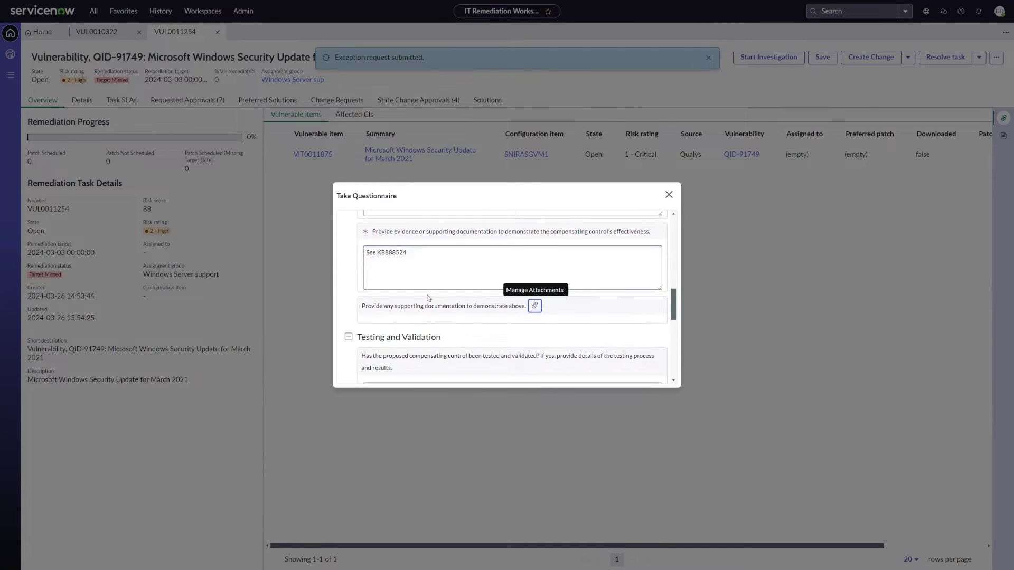
- Answer N/A to the business impact questions and submit the questionnaire
{"action": "scroll", "coordinate": [428, 299], "scroll_direction": "down", "scroll_amount": 2}
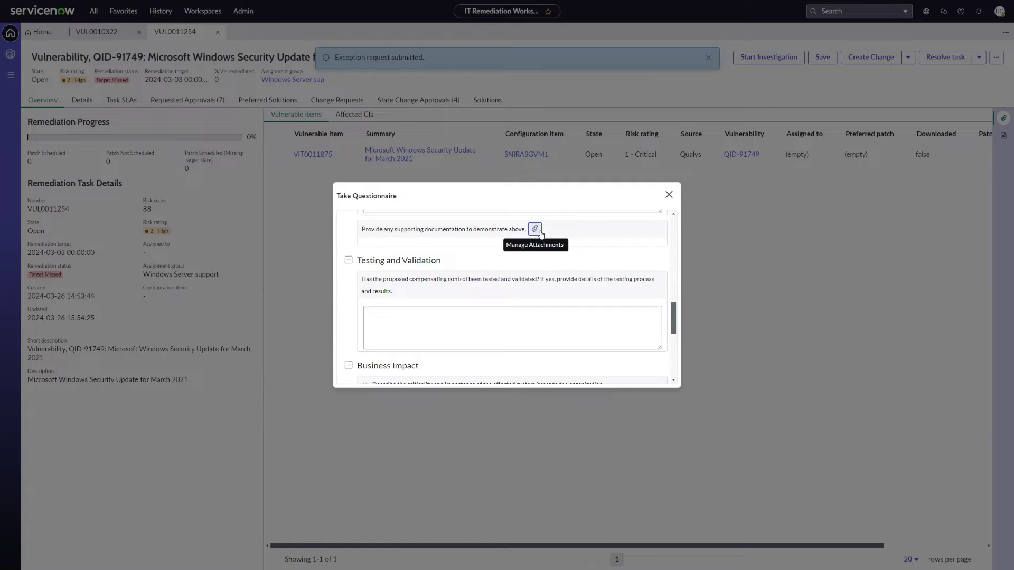
{"action": "scroll", "coordinate": [404, 280], "scroll_direction": "down", "scroll_amount": 1}
{"action": "scroll", "coordinate": [404, 280], "scroll_direction": "down", "scroll_amount": 2}
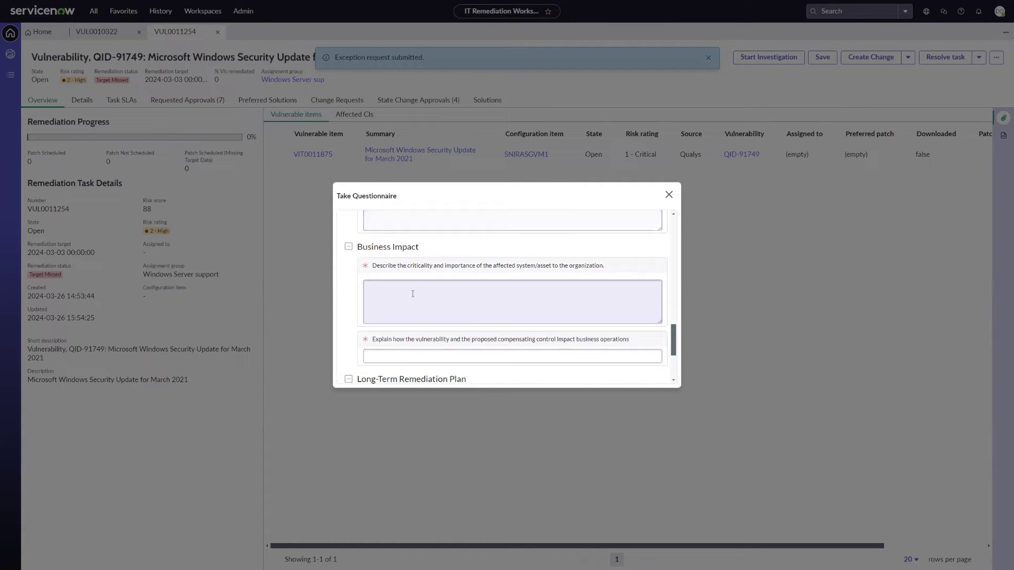
{"action": "left_click", "coordinate": [413, 294]}
{"action": "type", "text": "N"}
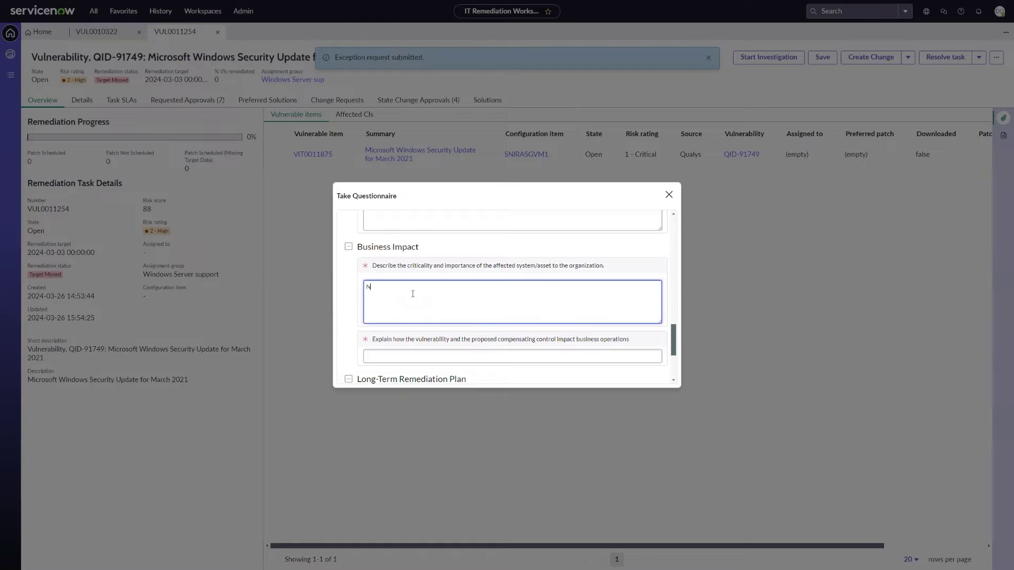
{"action": "type", "text": "/A"}
{"action": "key", "text": "Tab"}
{"action": "type", "text": "N/A"}
{"action": "key", "text": "Tab"}
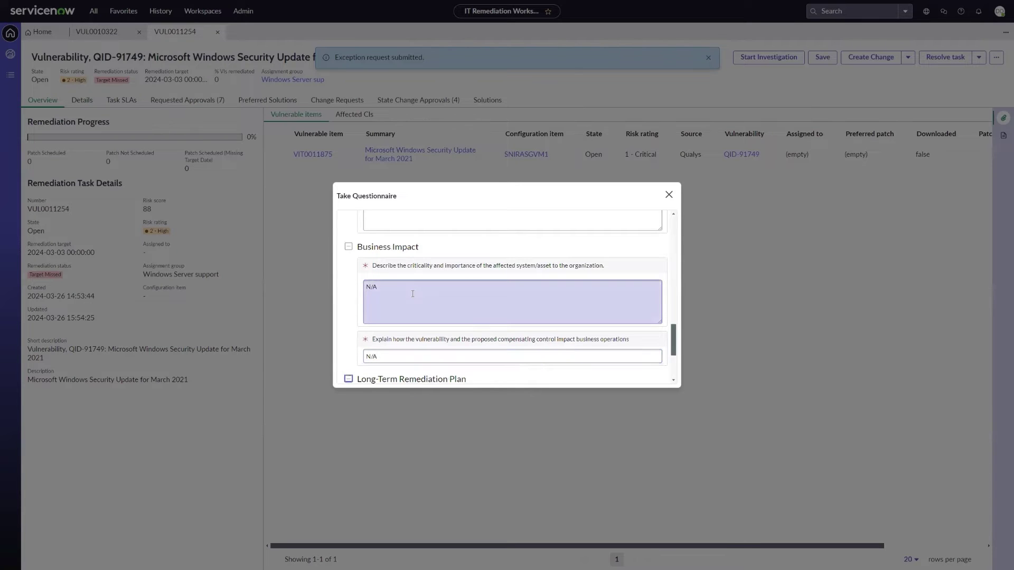
{"action": "scroll", "coordinate": [412, 294], "scroll_direction": "down", "scroll_amount": 3}
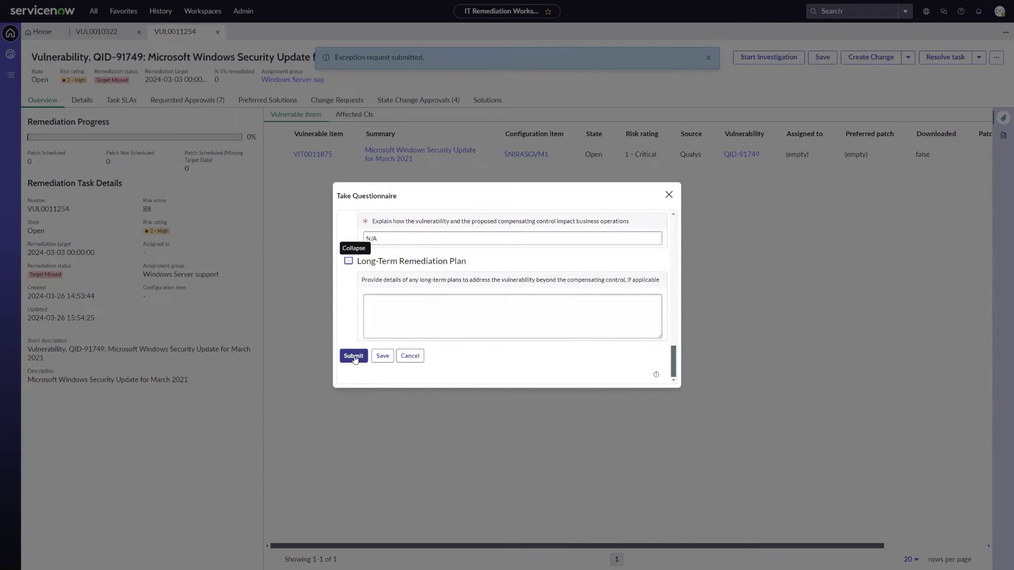
{"action": "left_click", "coordinate": [354, 357]}
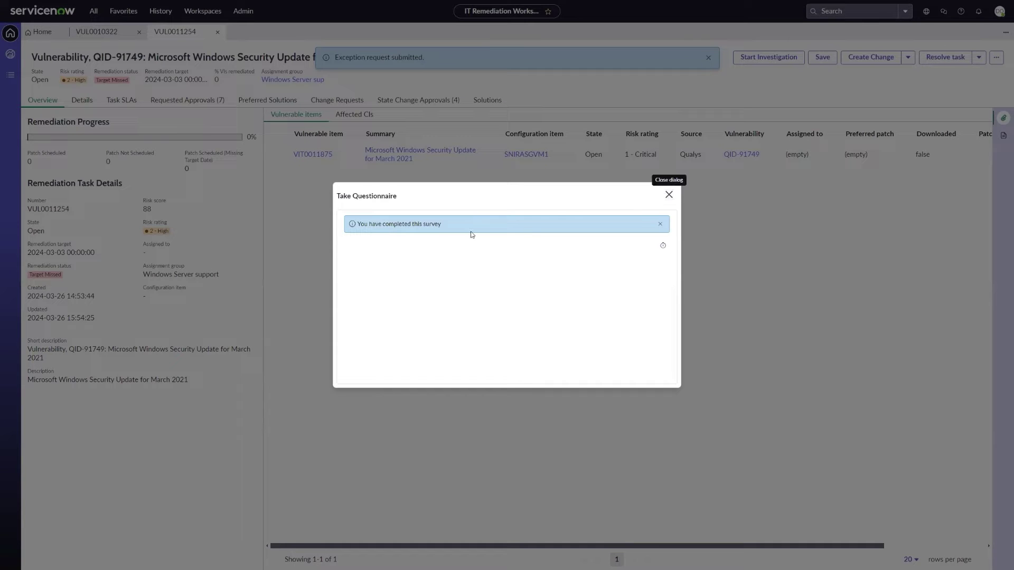
- Close the questionnaire, refresh State Change Approvals, and check the new VCA0010014 request's until date
{"action": "left_click", "coordinate": [669, 195]}
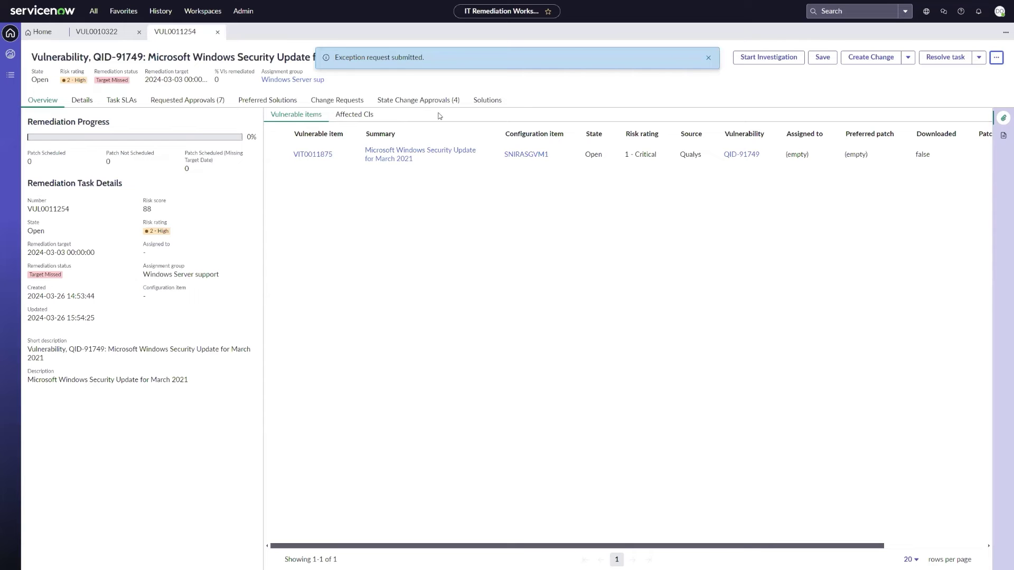
{"action": "left_click", "coordinate": [418, 101]}
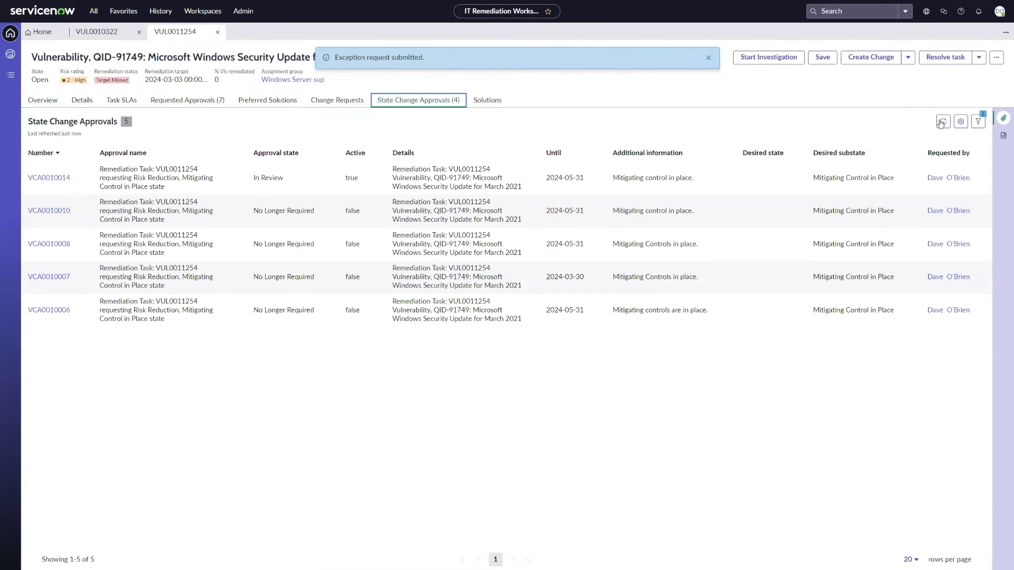
{"action": "left_click", "coordinate": [943, 122]}
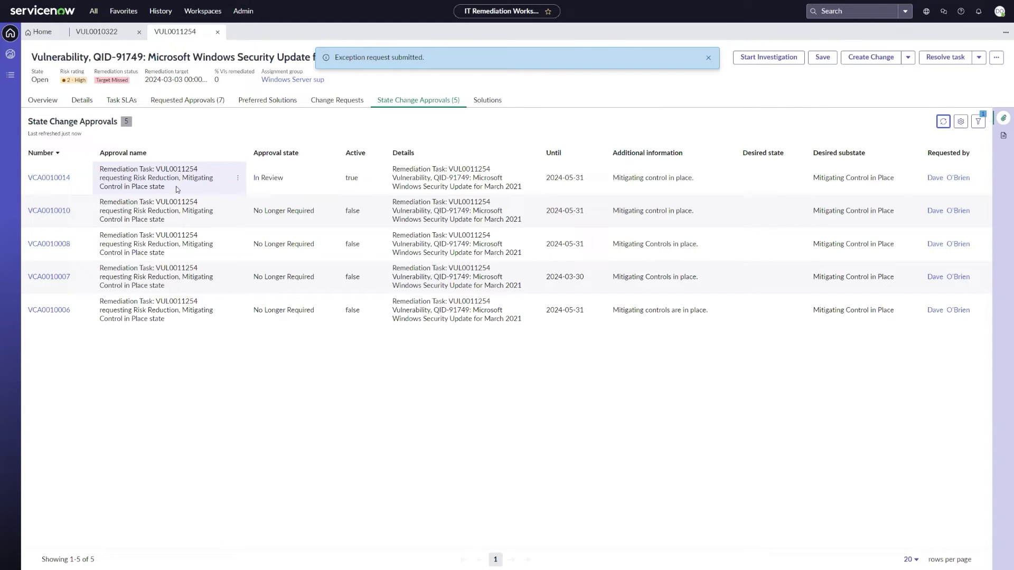
{"action": "left_click", "coordinate": [555, 180]}
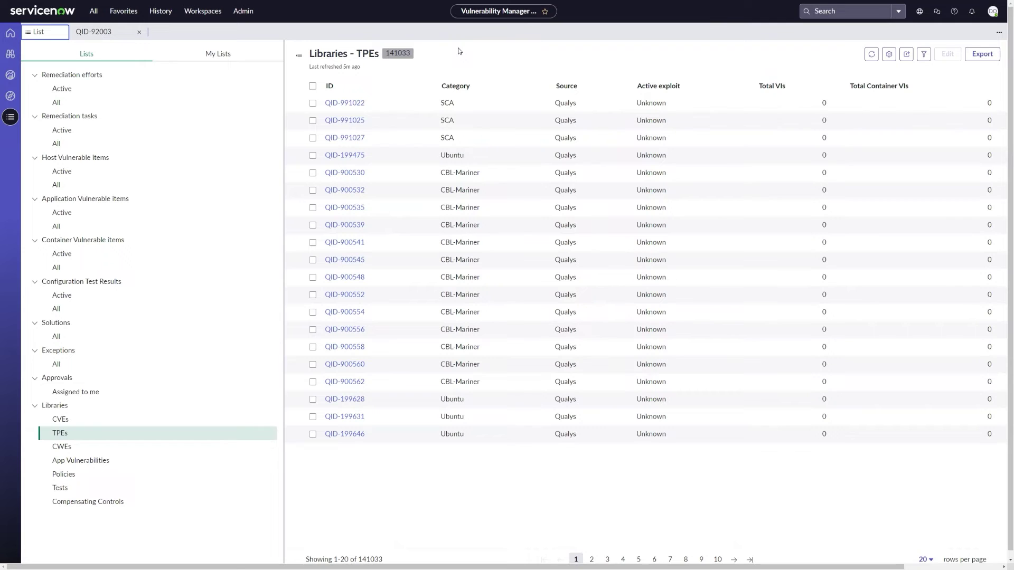
- Switch to the QID-92003 vulnerability record tab
{"action": "left_click", "coordinate": [115, 33]}
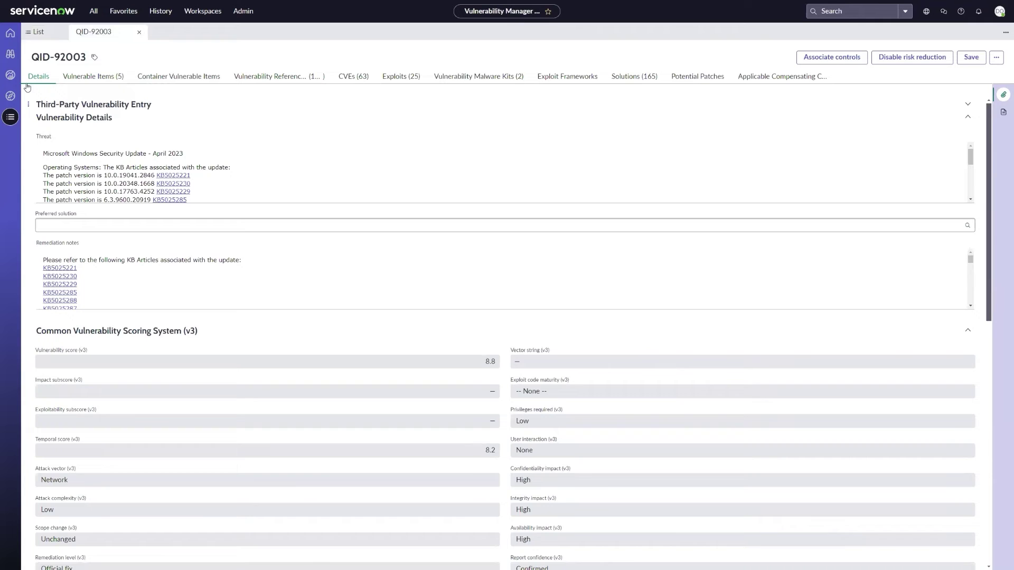
- Associate IP whitelist and Network access control with QID-92003 and view its applicable controls
{"action": "left_click", "coordinate": [55, 36]}
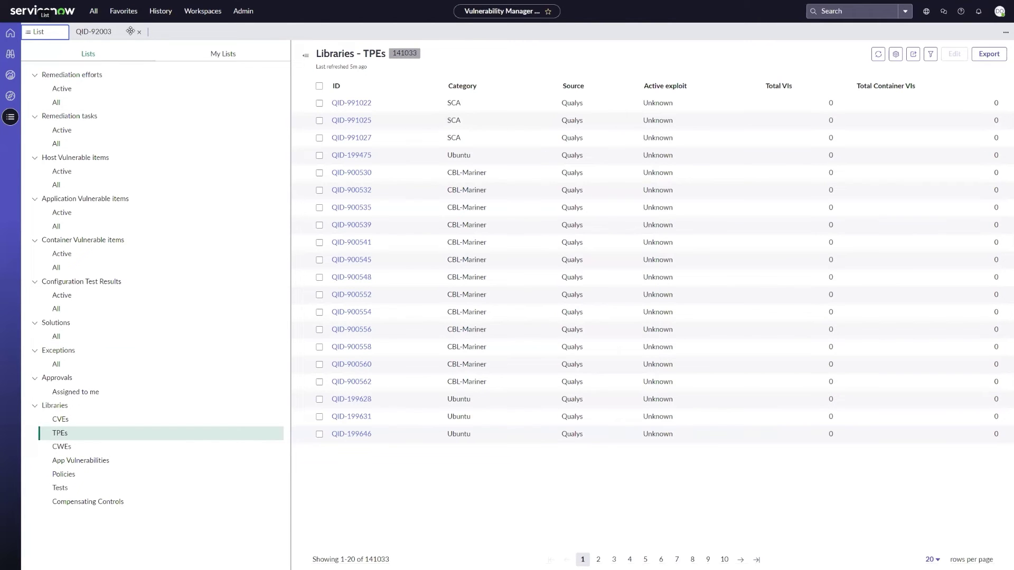
{"action": "left_click", "coordinate": [94, 31]}
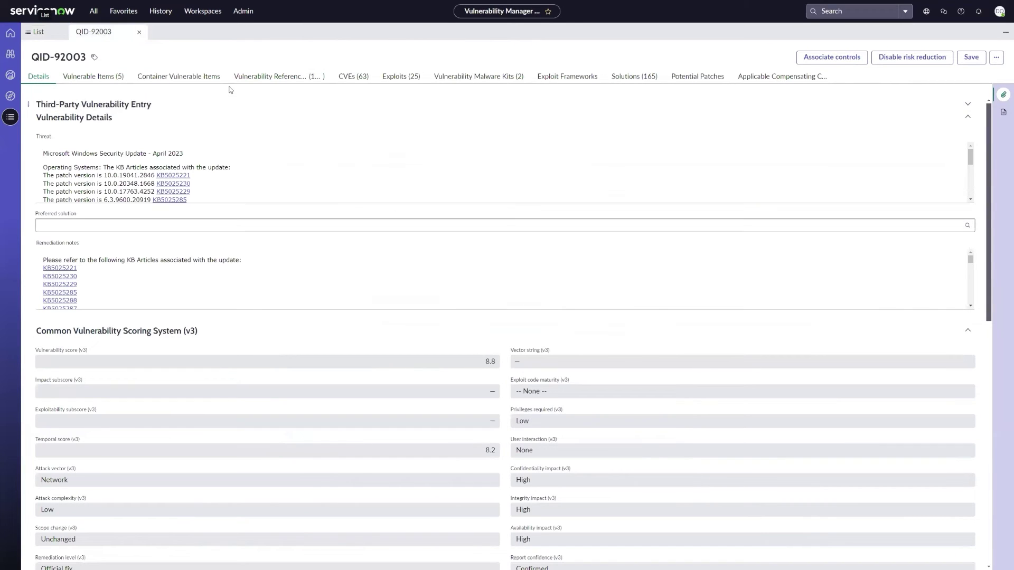
{"action": "left_click", "coordinate": [824, 62]}
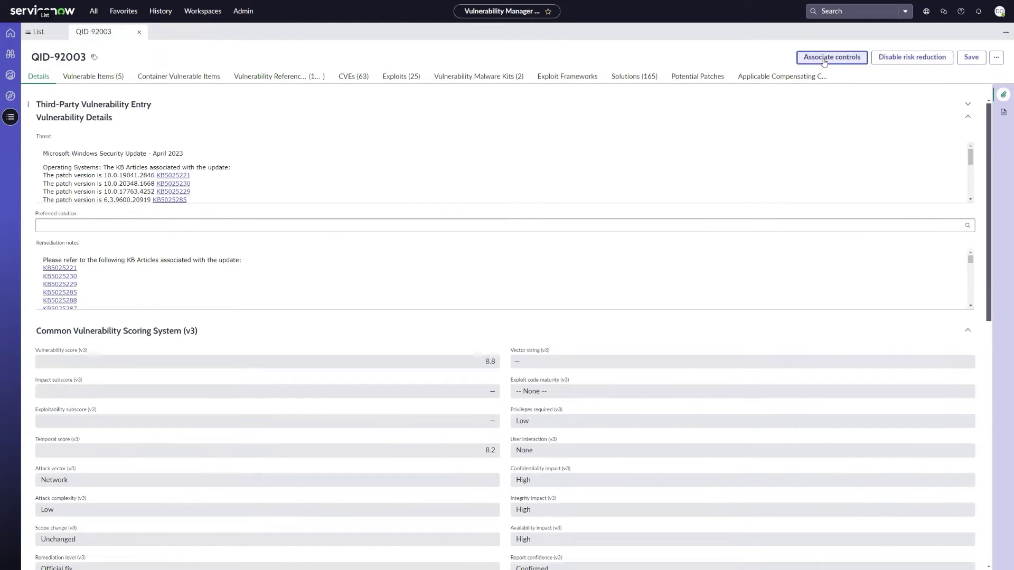
{"action": "left_click", "coordinate": [437, 279]}
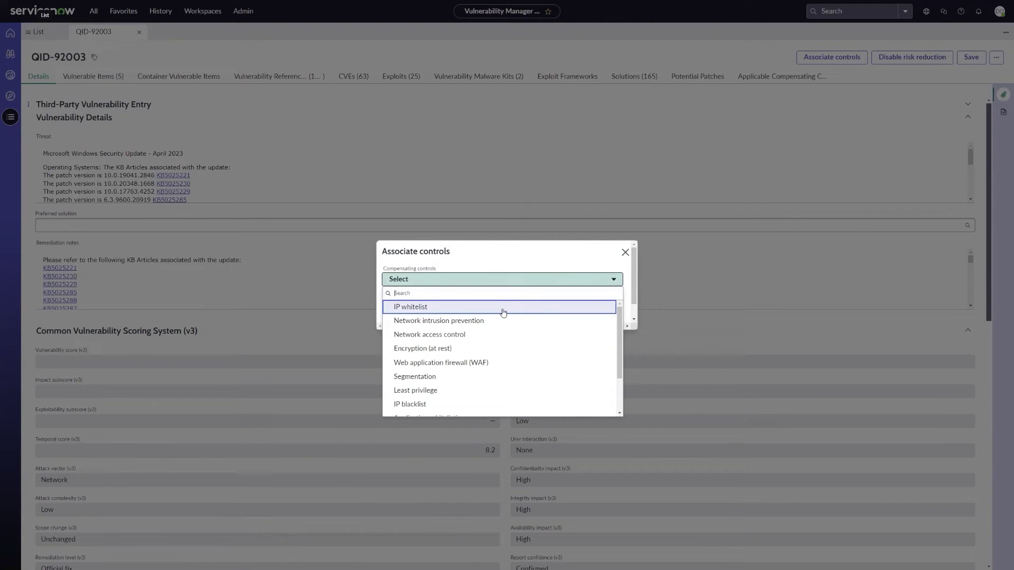
{"action": "left_click", "coordinate": [502, 308]}
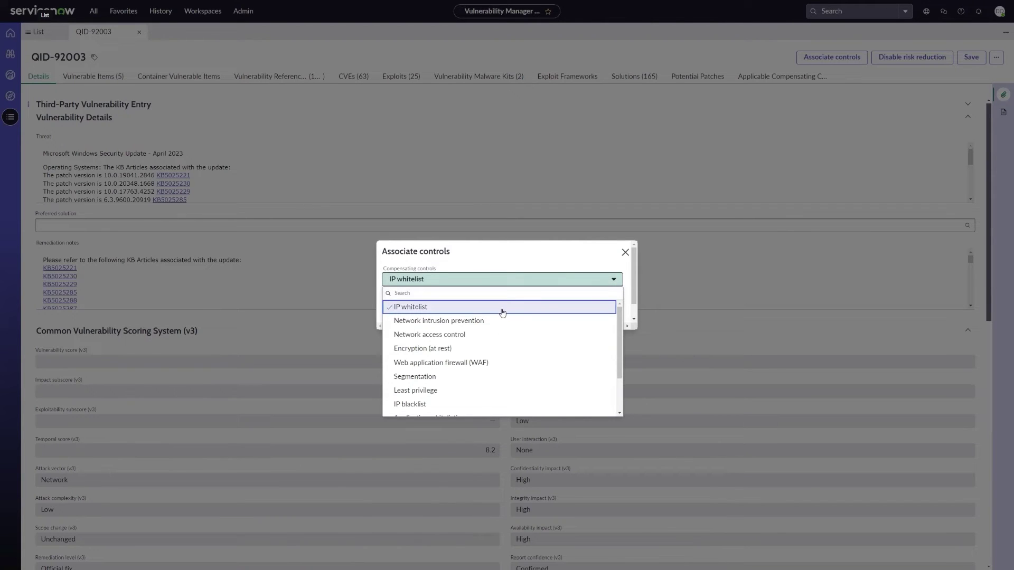
{"action": "left_click", "coordinate": [447, 335]}
{"action": "left_click", "coordinate": [488, 265]}
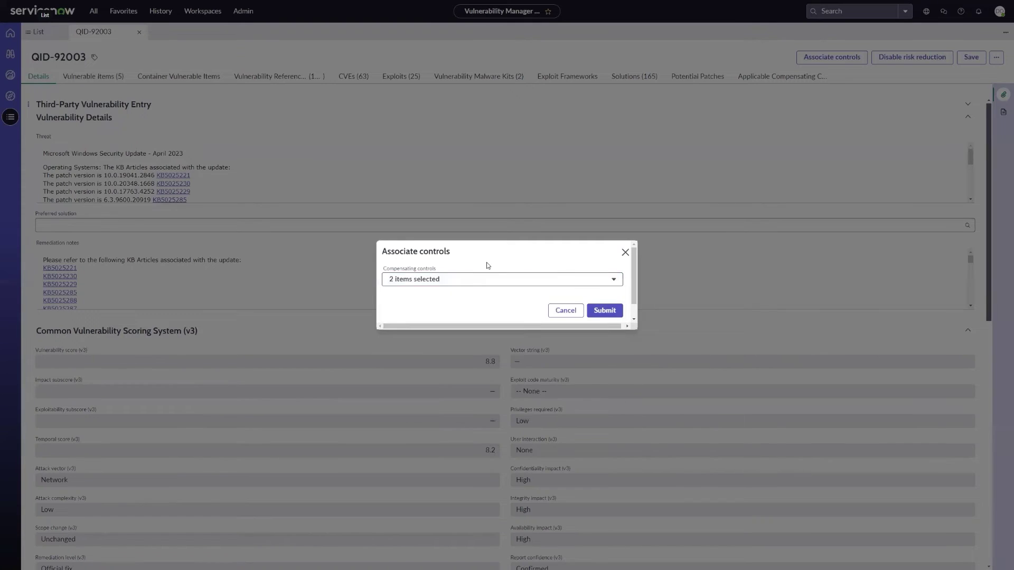
{"action": "left_click", "coordinate": [605, 310]}
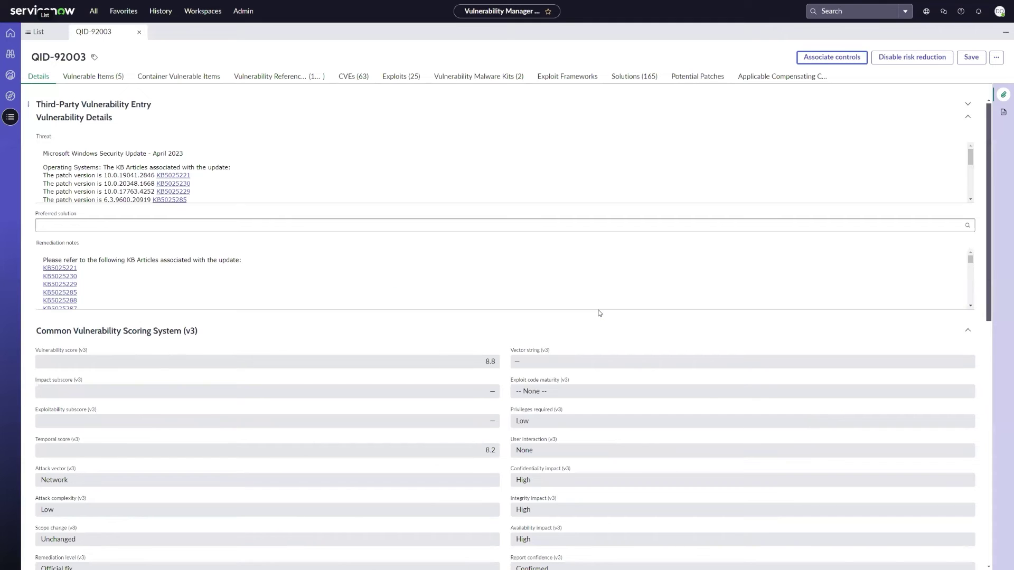
{"action": "left_click", "coordinate": [772, 82]}
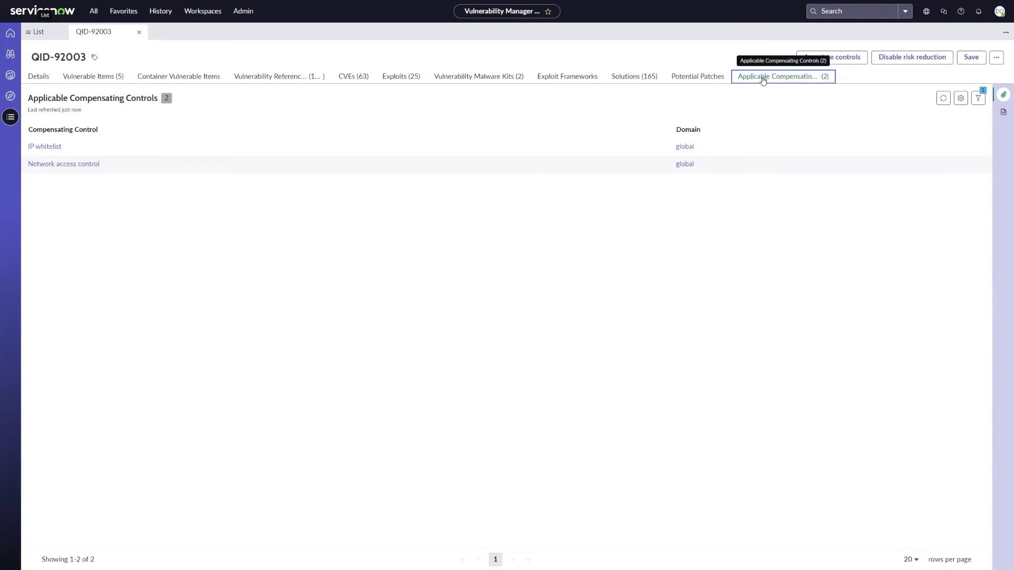
- Open vulnerable item VIT0010164 of QID-92003 and start an exception request for it
{"action": "left_click", "coordinate": [113, 79]}
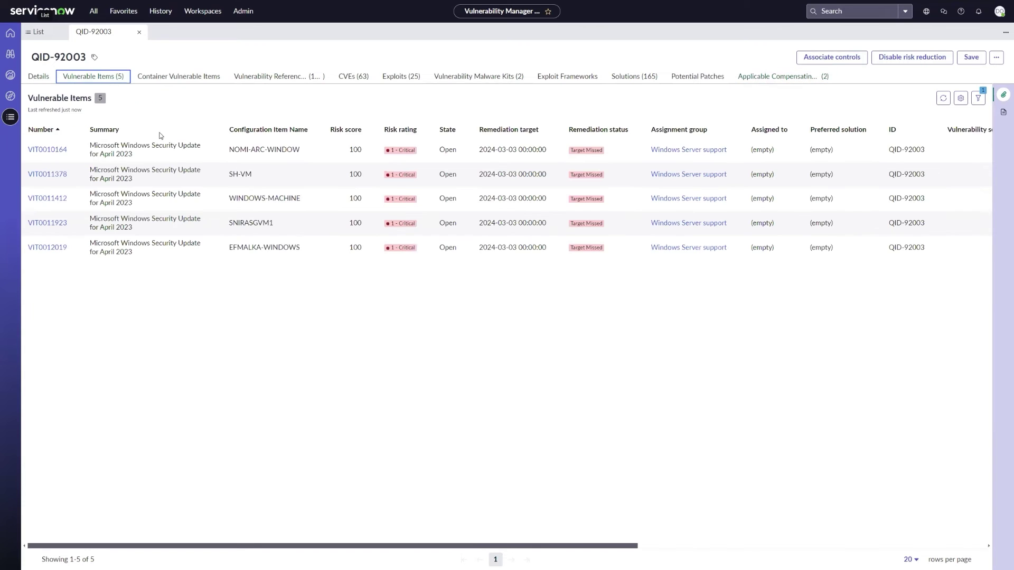
{"action": "left_click", "coordinate": [47, 150]}
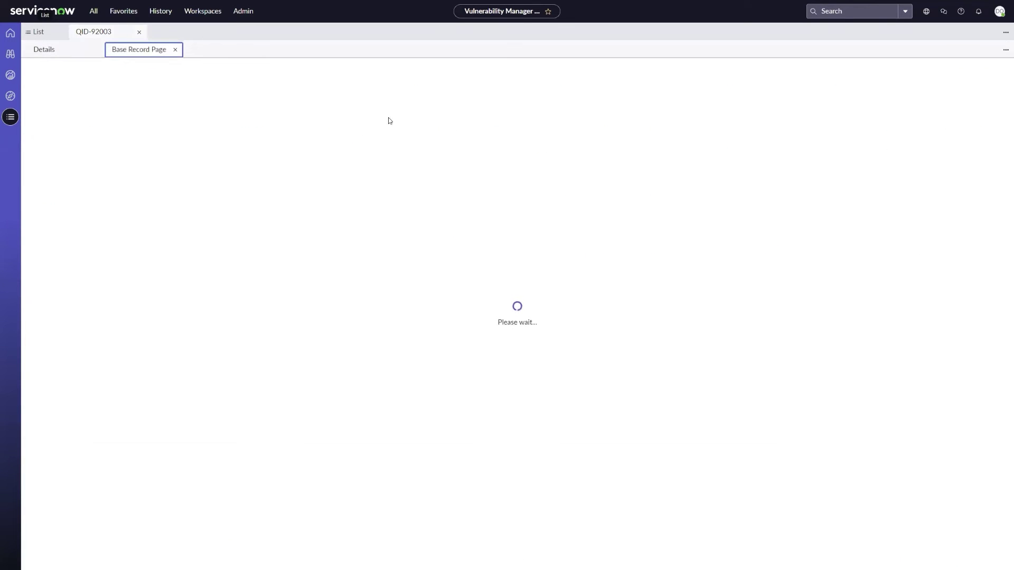
{"action": "left_click", "coordinate": [996, 75]}
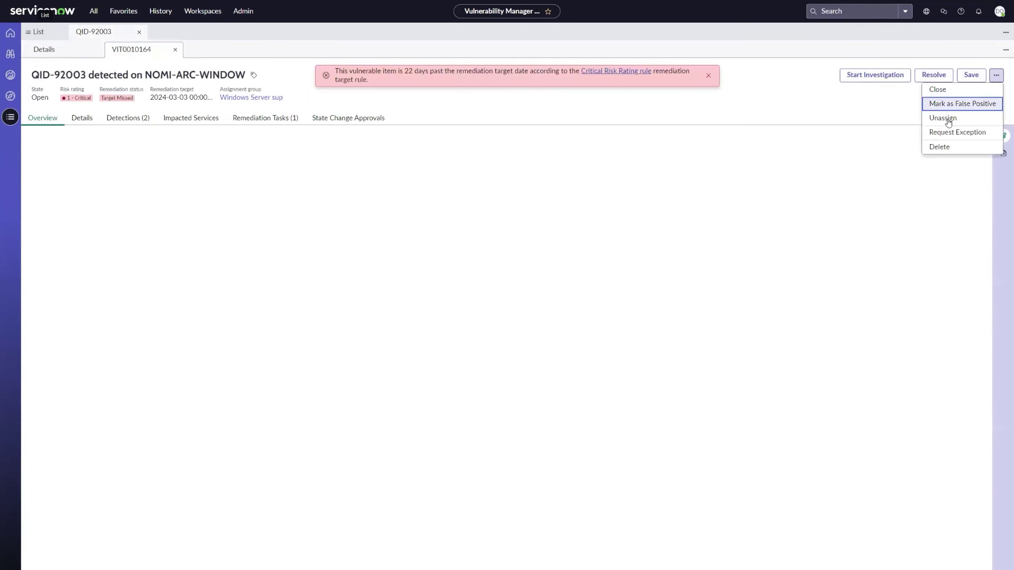
{"action": "left_click", "coordinate": [945, 135]}
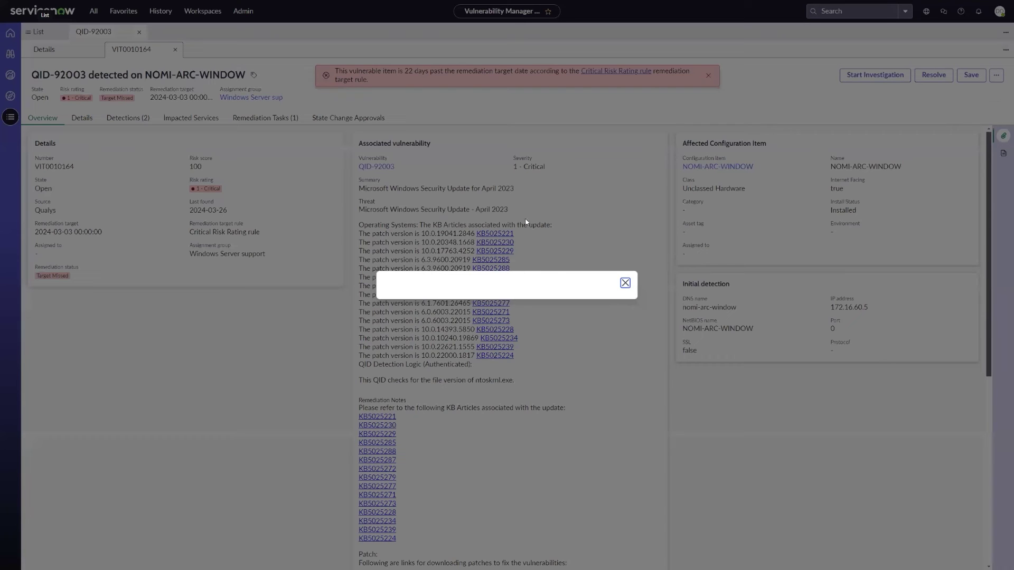
- Set Mitigating Control in Place, risk reduction to 3 - Medium, check offered controls, then cancel
{"action": "left_click", "coordinate": [440, 266]}
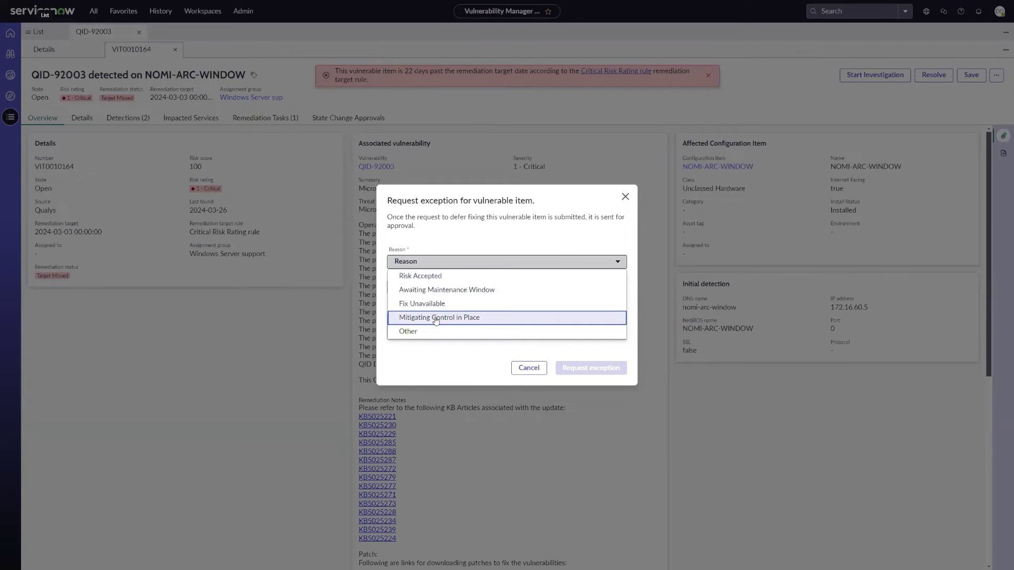
{"action": "left_click", "coordinate": [418, 317]}
{"action": "left_click", "coordinate": [391, 280]}
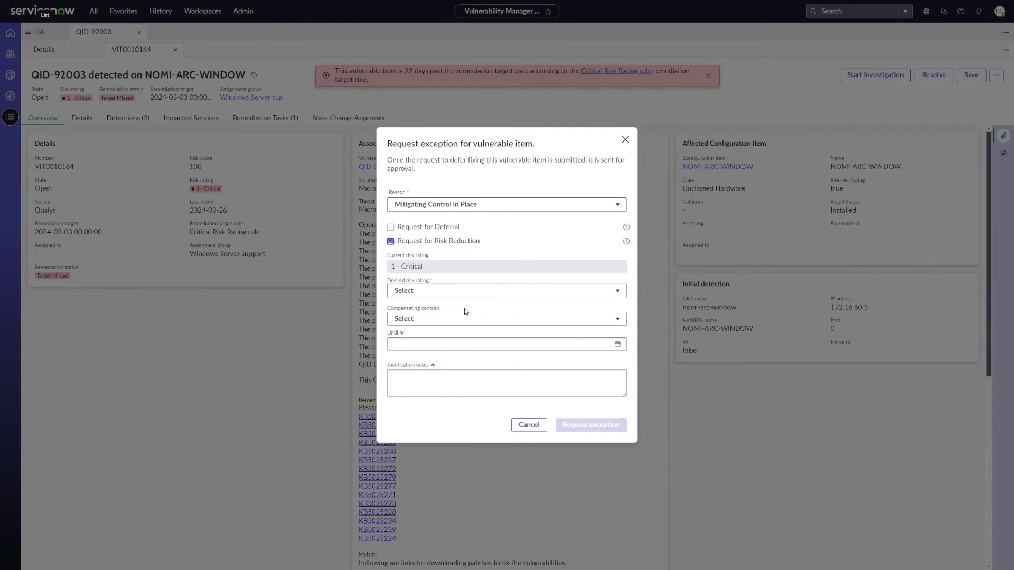
{"action": "left_click", "coordinate": [425, 289]}
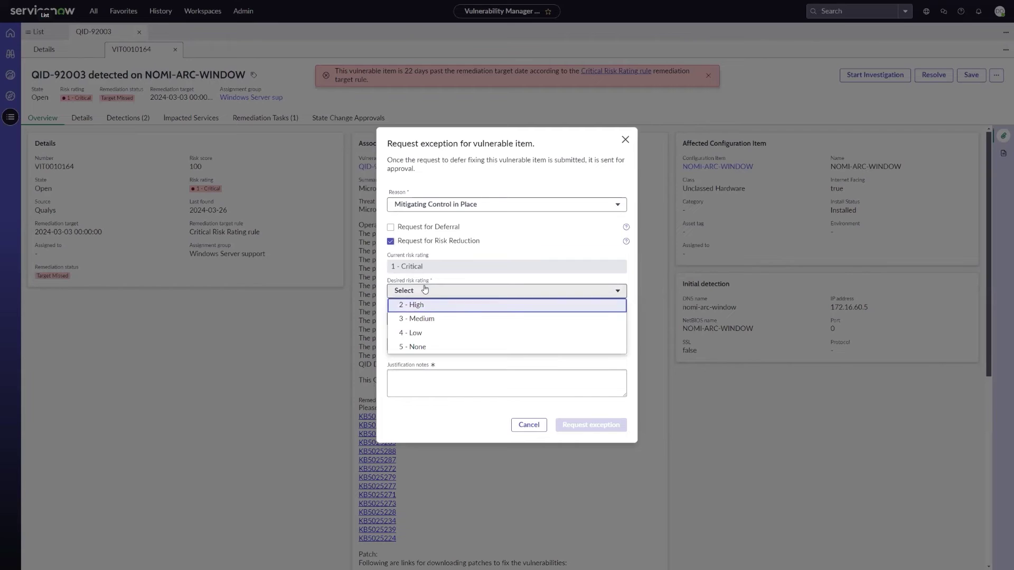
{"action": "left_click", "coordinate": [425, 317]}
{"action": "left_click", "coordinate": [453, 318]}
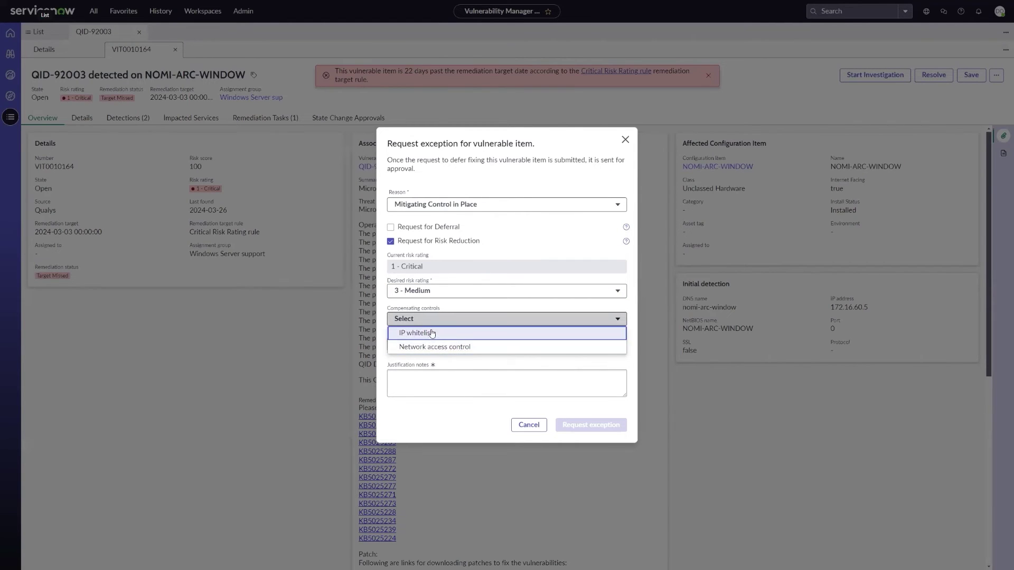
{"action": "left_click", "coordinate": [473, 317]}
{"action": "left_click", "coordinate": [522, 425]}
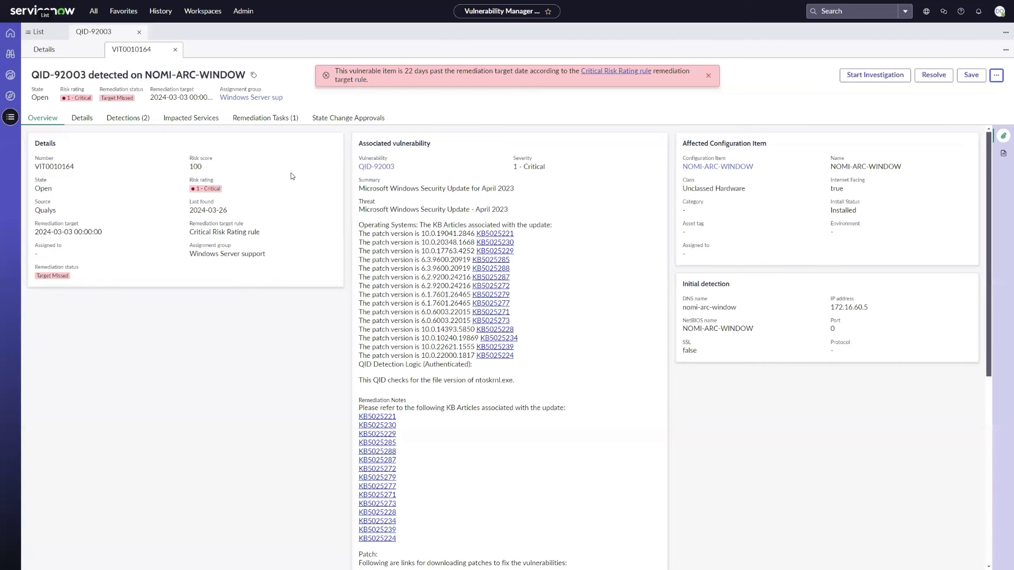
- Return to QID-92003, disable risk reduction, and review the confirmation notice
{"action": "left_click", "coordinate": [70, 50]}
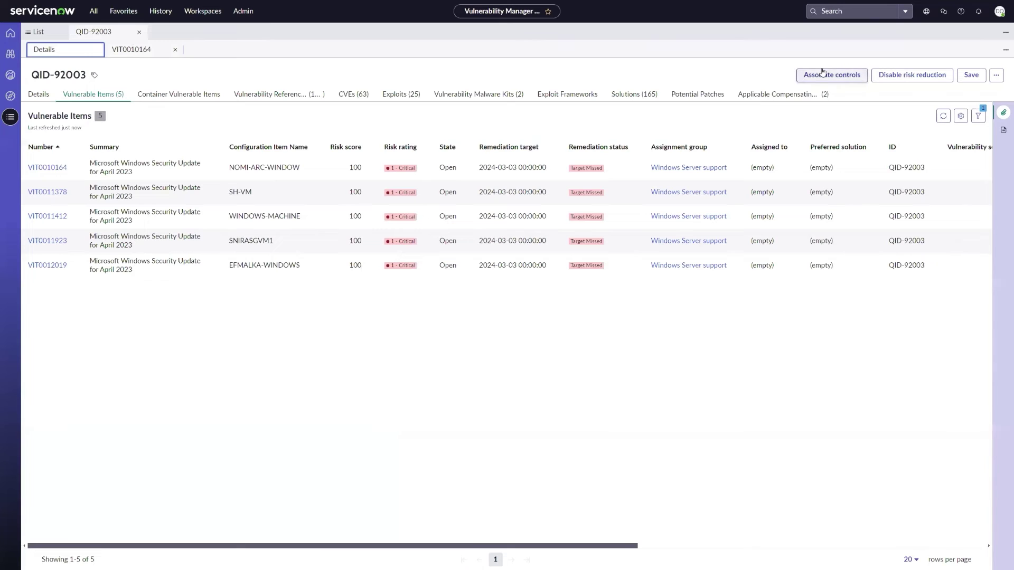
{"action": "left_click", "coordinate": [917, 77]}
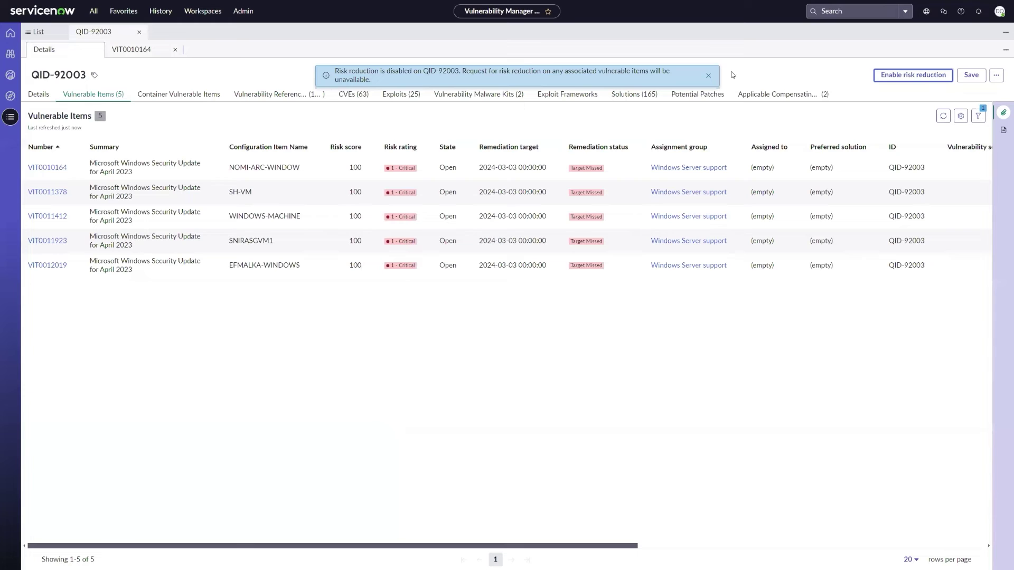
{"action": "left_click_drag", "start_coordinate": [522, 83], "coordinate": [335, 70]}
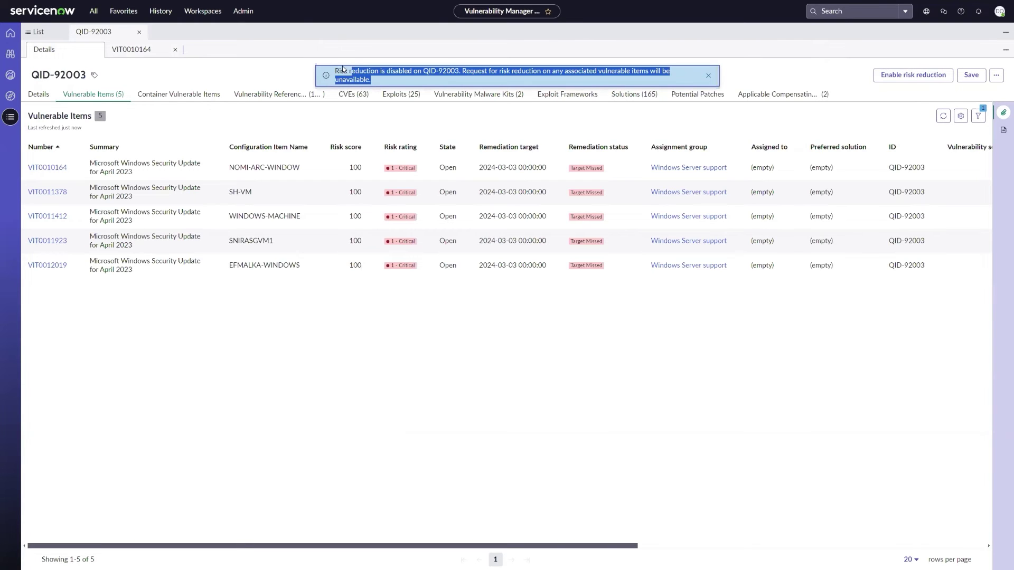
{"action": "left_click", "coordinate": [473, 82]}
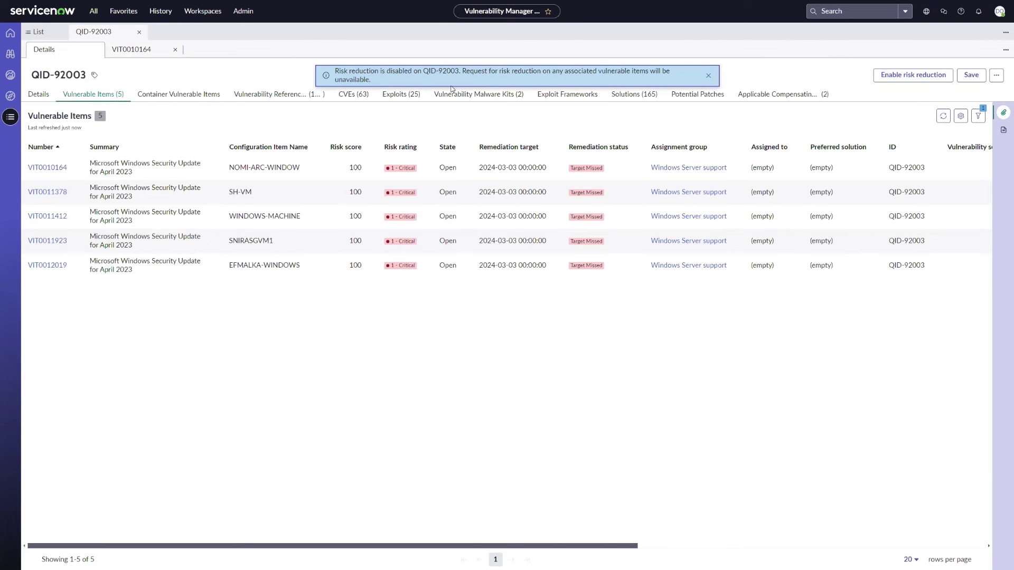
- On vulnerable item VIT0010164, start an exception request with reason Mitigating Control in Place
{"action": "left_click", "coordinate": [153, 45]}
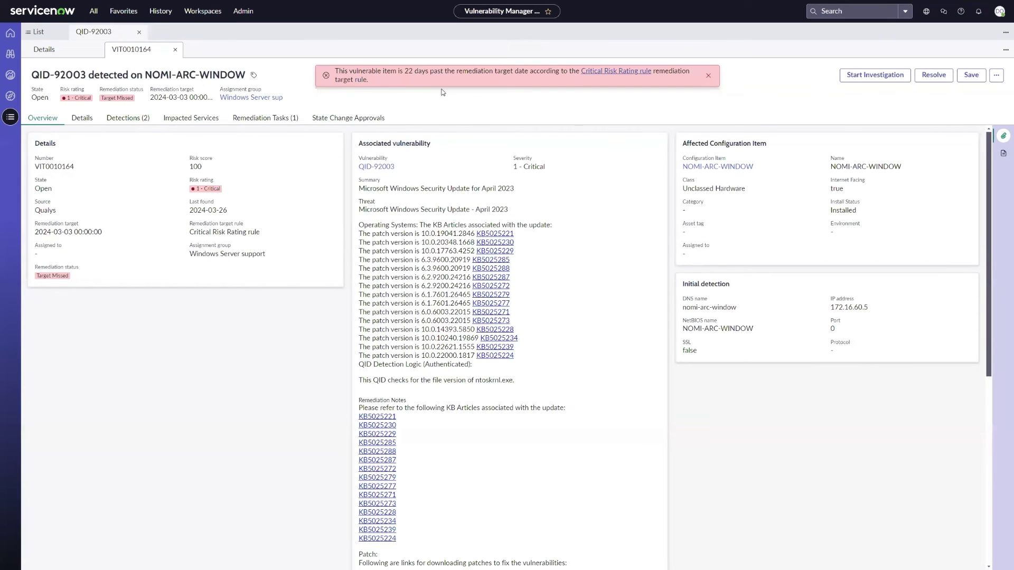
{"action": "left_click", "coordinate": [996, 75]}
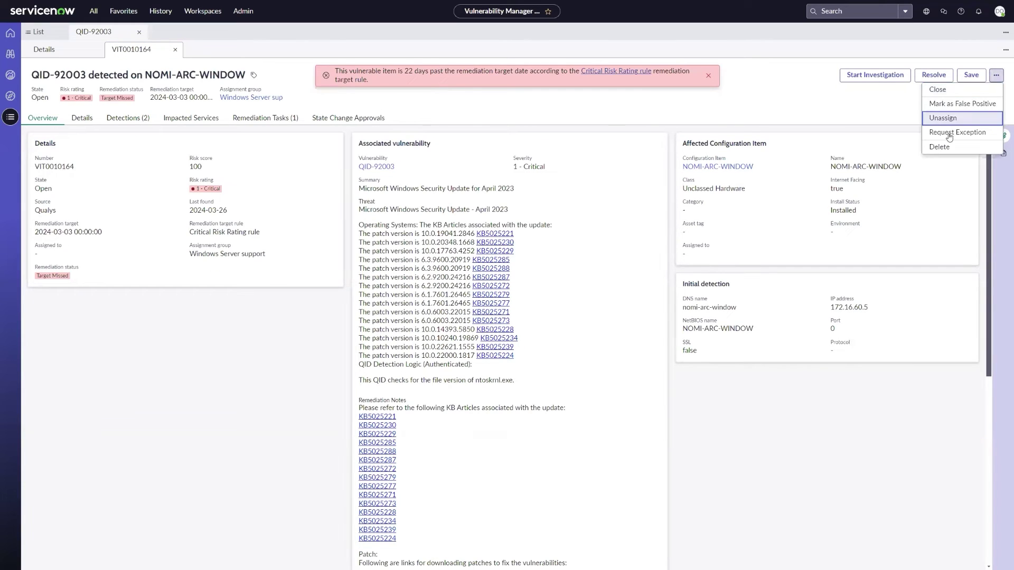
{"action": "left_click", "coordinate": [948, 133]}
{"action": "left_click", "coordinate": [449, 260]}
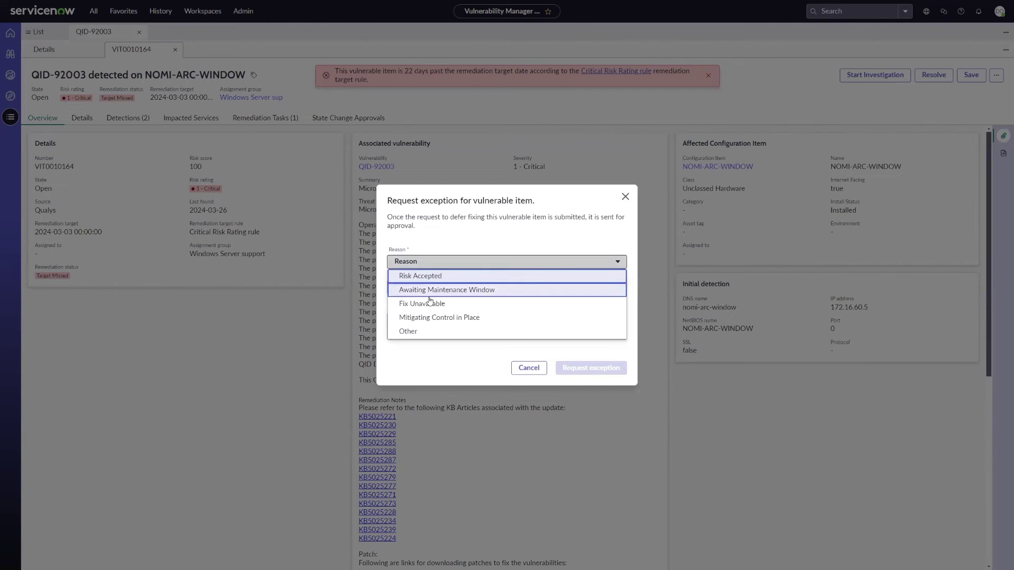
{"action": "left_click", "coordinate": [430, 317]}
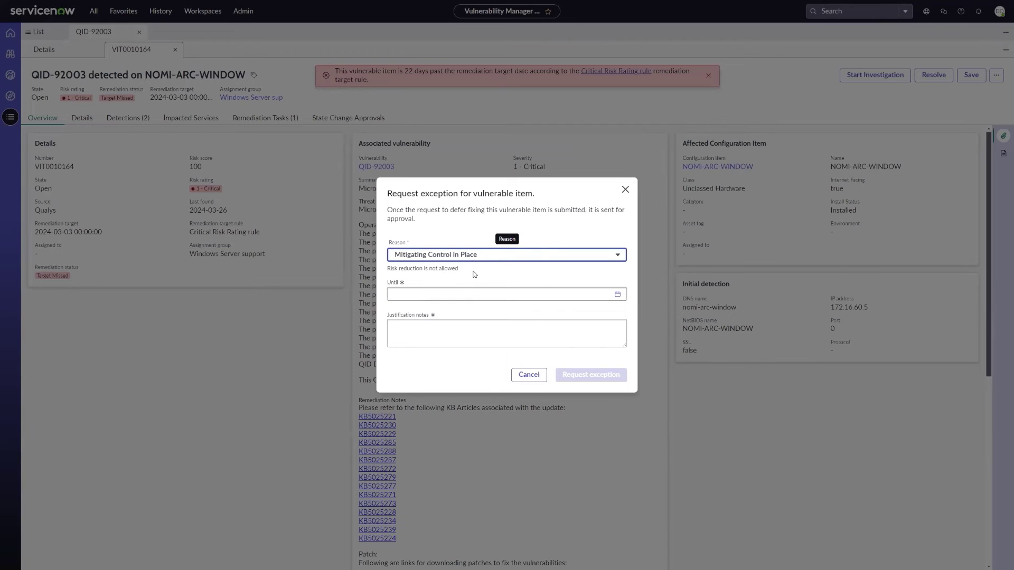
- Note the warning that risk reduction is not allowed, then close the request without submitting
{"action": "left_click_drag", "start_coordinate": [460, 271], "coordinate": [384, 271]}
{"action": "left_click", "coordinate": [396, 269]}
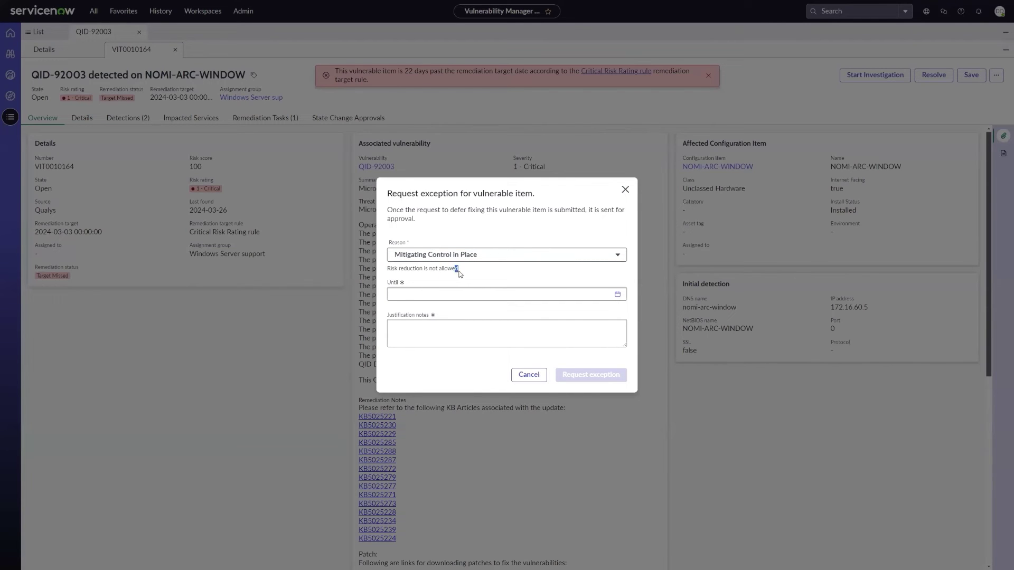
{"action": "left_click", "coordinate": [466, 288]}
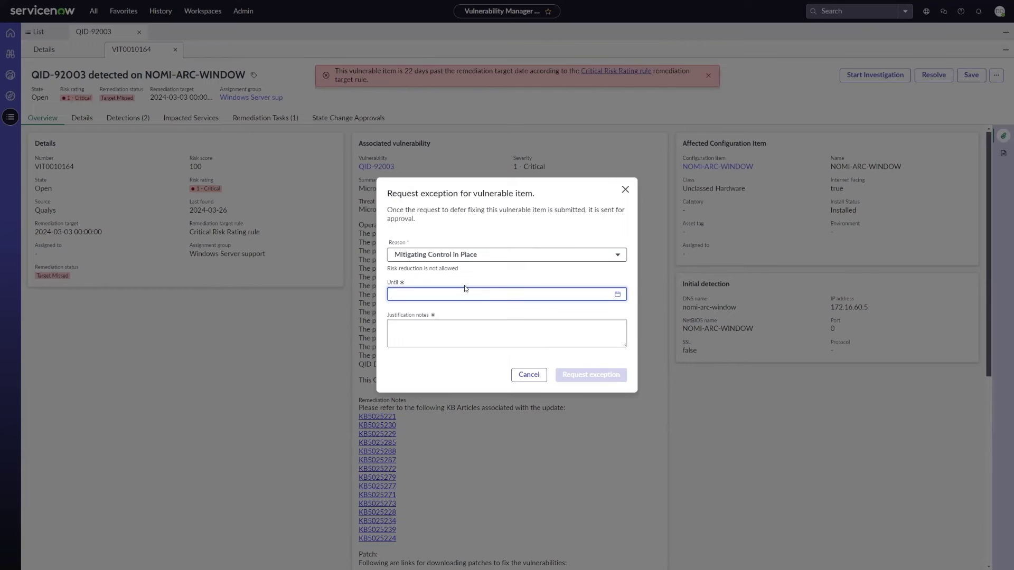
{"action": "left_click", "coordinate": [626, 188]}
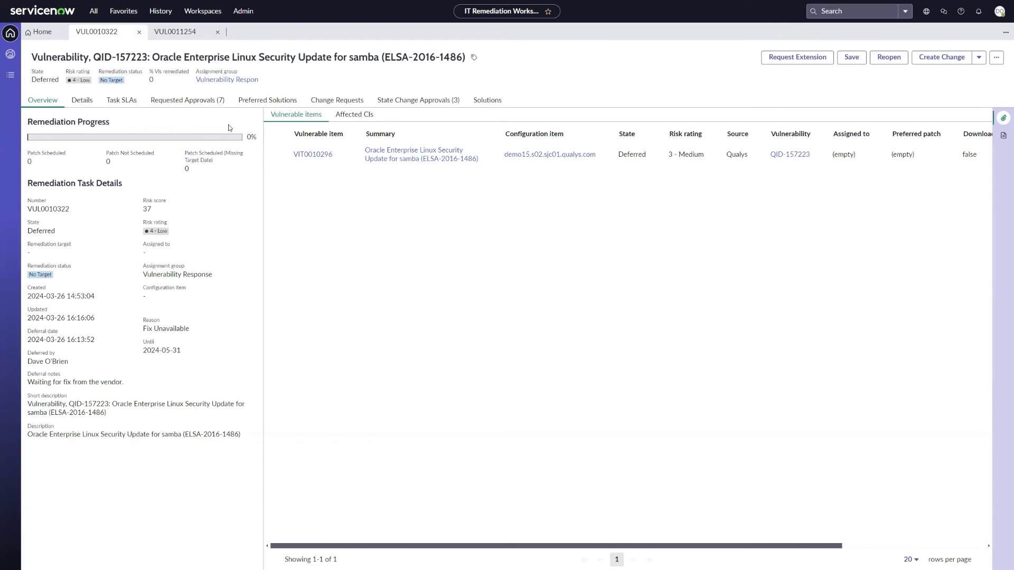
- Review VUL0010322's Deferred state and its current Until date of 2024-05-31
{"action": "left_click_drag", "start_coordinate": [34, 79], "coordinate": [60, 80]}
{"action": "left_click_drag", "start_coordinate": [180, 350], "coordinate": [144, 352]}
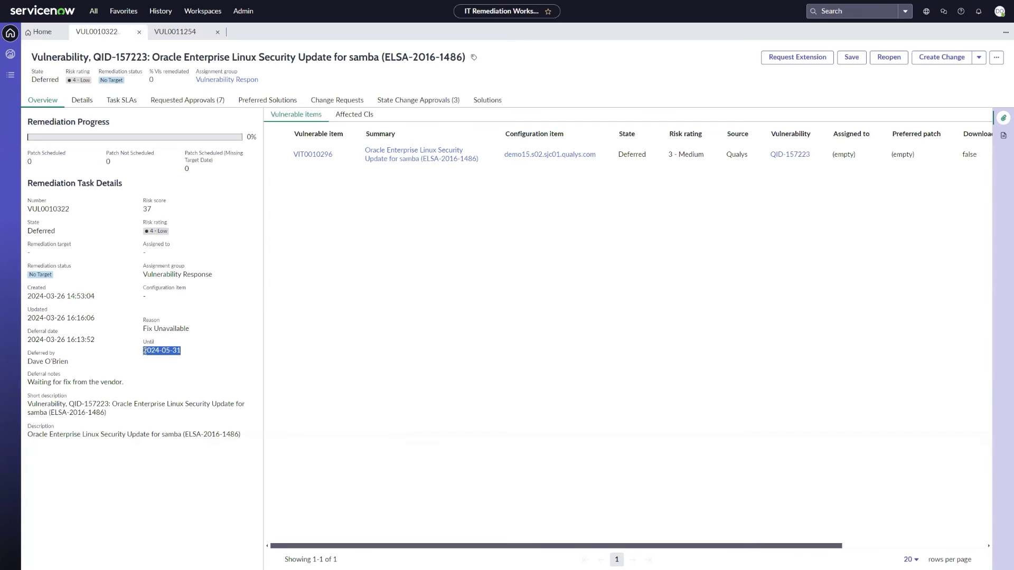
{"action": "left_click", "coordinate": [289, 356]}
- Start an extension request for VUL0010322 with Extend Until set to 2024-06-30
{"action": "left_click", "coordinate": [806, 57]}
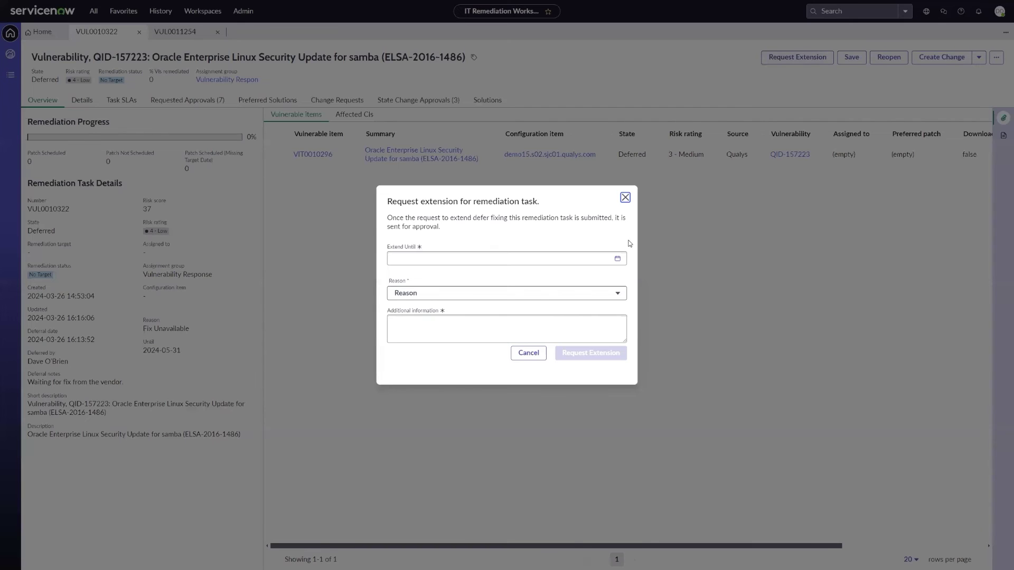
{"action": "left_click", "coordinate": [617, 258]}
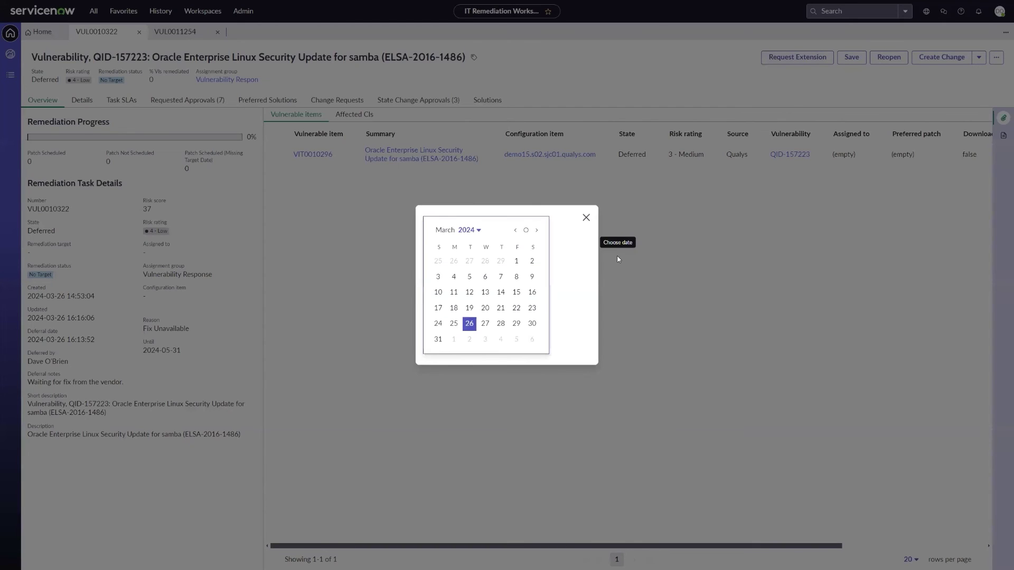
{"action": "left_click", "coordinate": [537, 230]}
{"action": "left_click", "coordinate": [537, 230]}
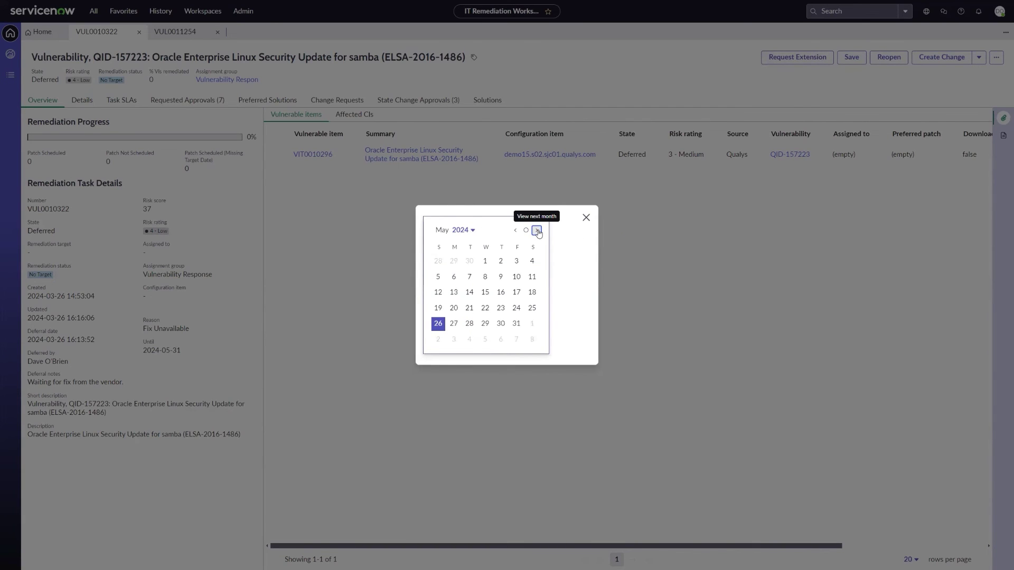
{"action": "left_click", "coordinate": [536, 230]}
{"action": "left_click", "coordinate": [438, 339]}
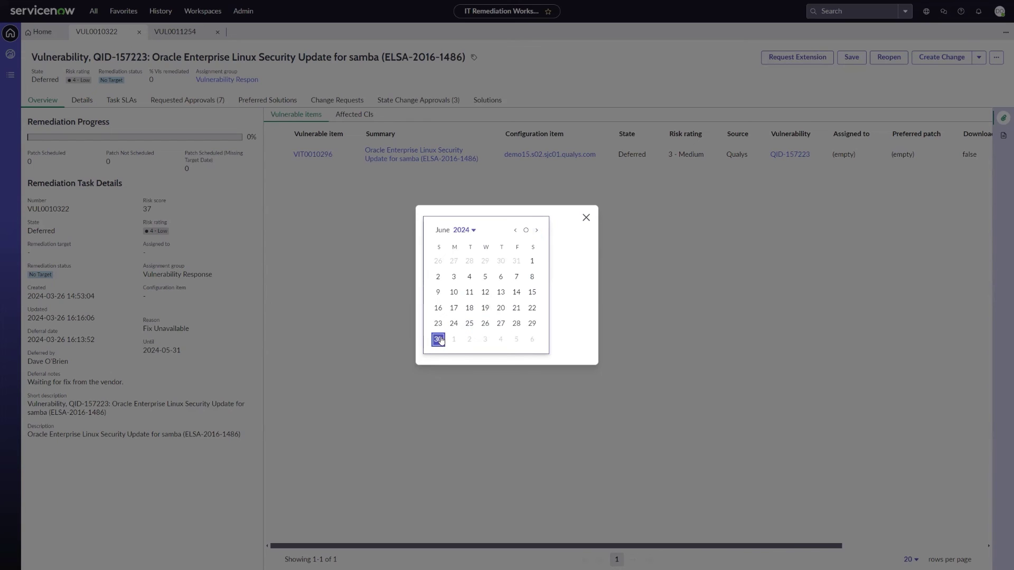
{"action": "left_click", "coordinate": [585, 218]}
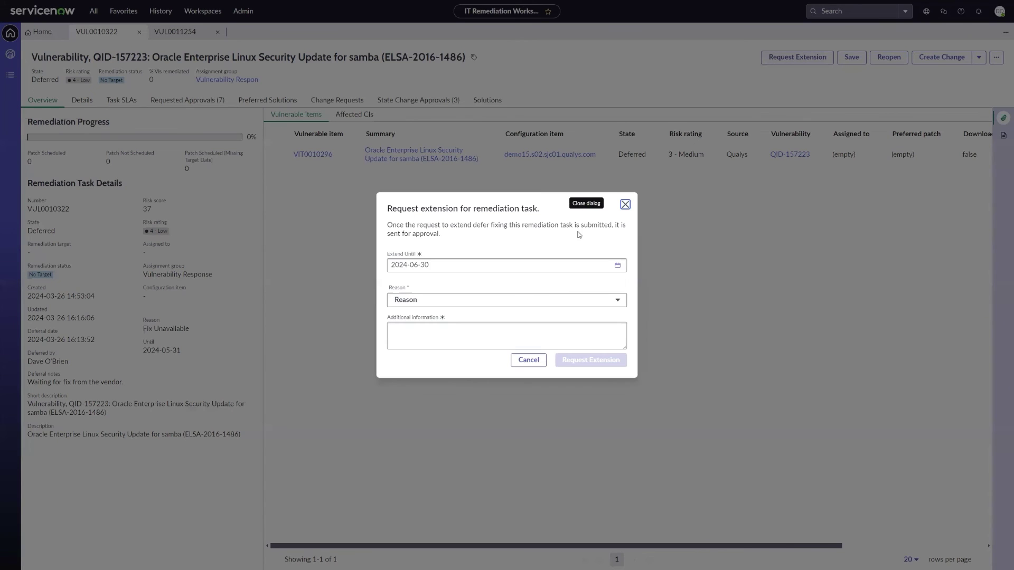
- Set the reason to Fix Unavailable and add the note 'Still waiting for a vendor fix.'
{"action": "left_click", "coordinate": [476, 304]}
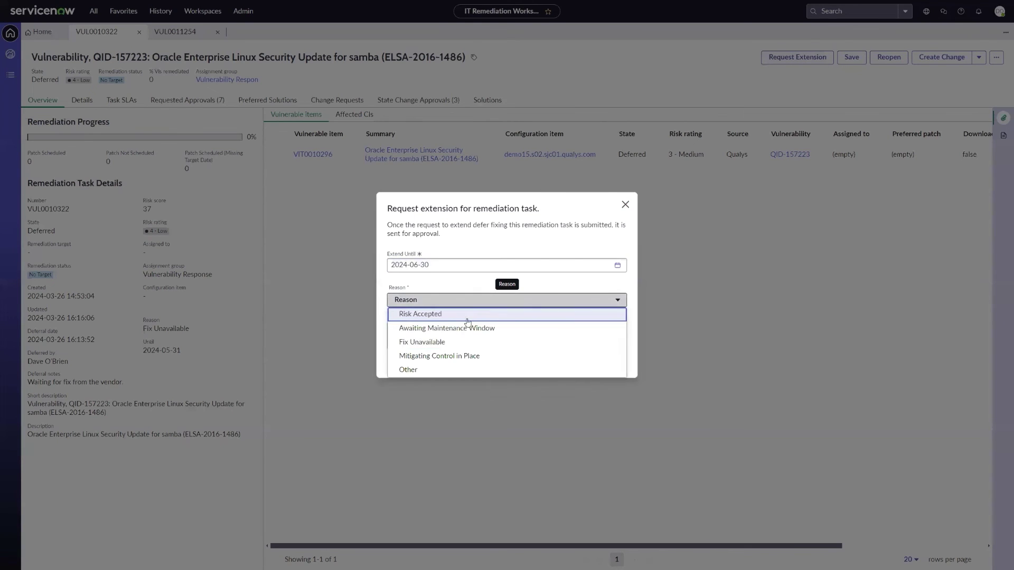
{"action": "left_click", "coordinate": [446, 343]}
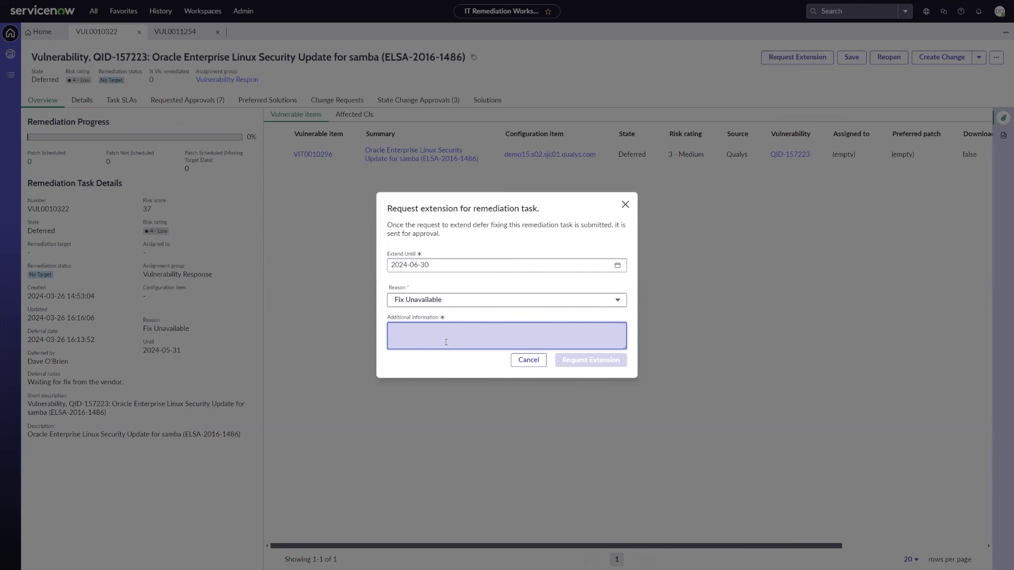
{"action": "type", "text": "Still waiting for a vendor fix."}
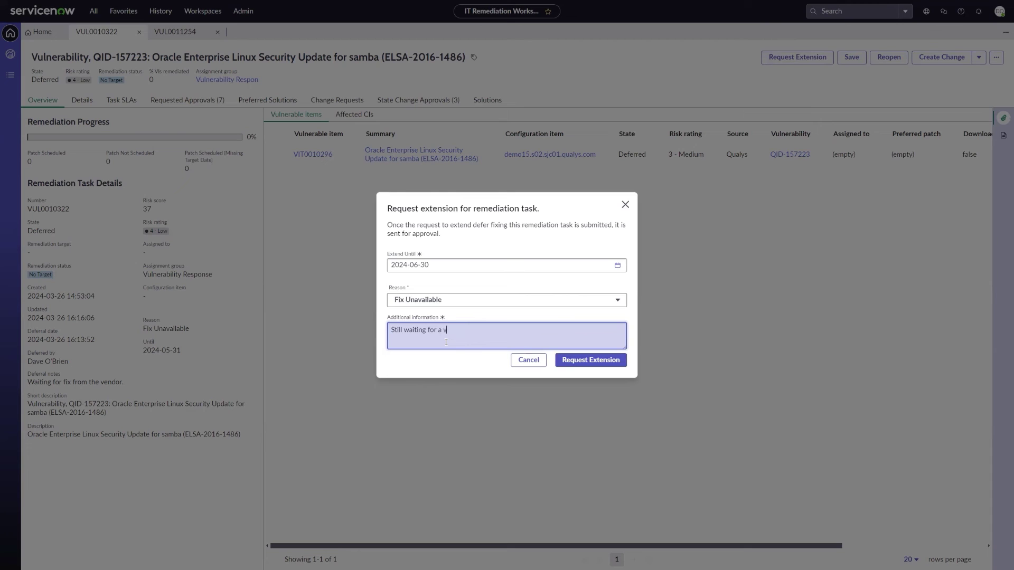
- Submit the extension request and answer all four questionnaire questions with N/A
{"action": "left_click", "coordinate": [590, 360]}
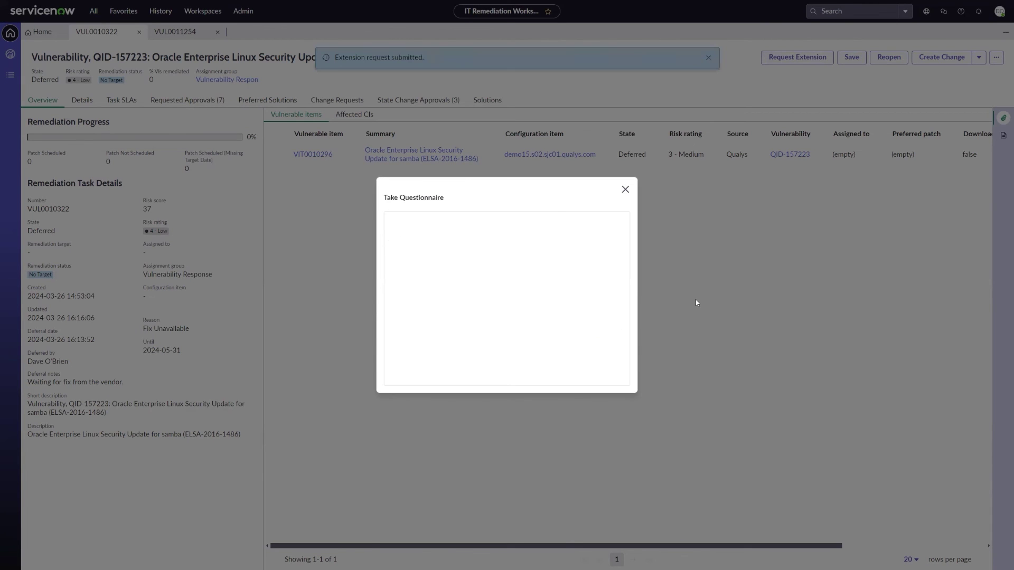
{"action": "left_click", "coordinate": [531, 255]}
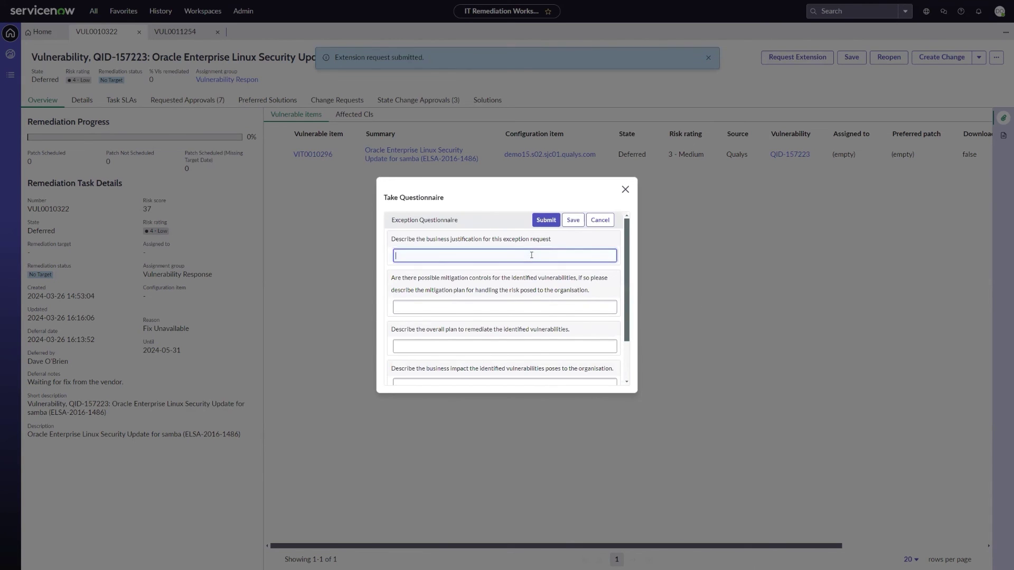
{"action": "type", "text": "N/A"}
{"action": "key", "text": "Tab"}
{"action": "type", "text": "N/A"}
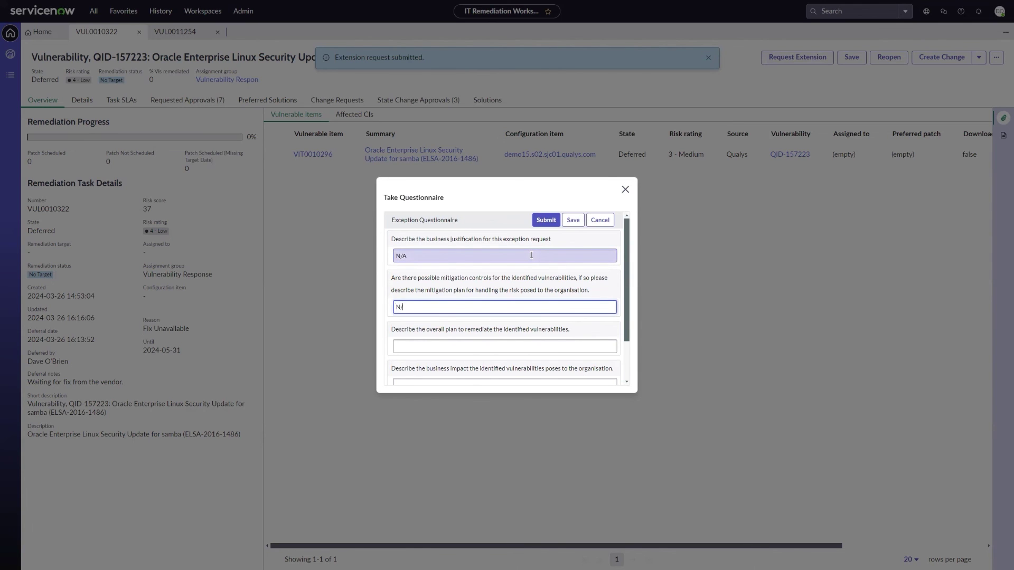
{"action": "key", "text": "Tab"}
{"action": "type", "text": "N/A"}
{"action": "key", "text": "Tab"}
{"action": "type", "text": "N/A"}
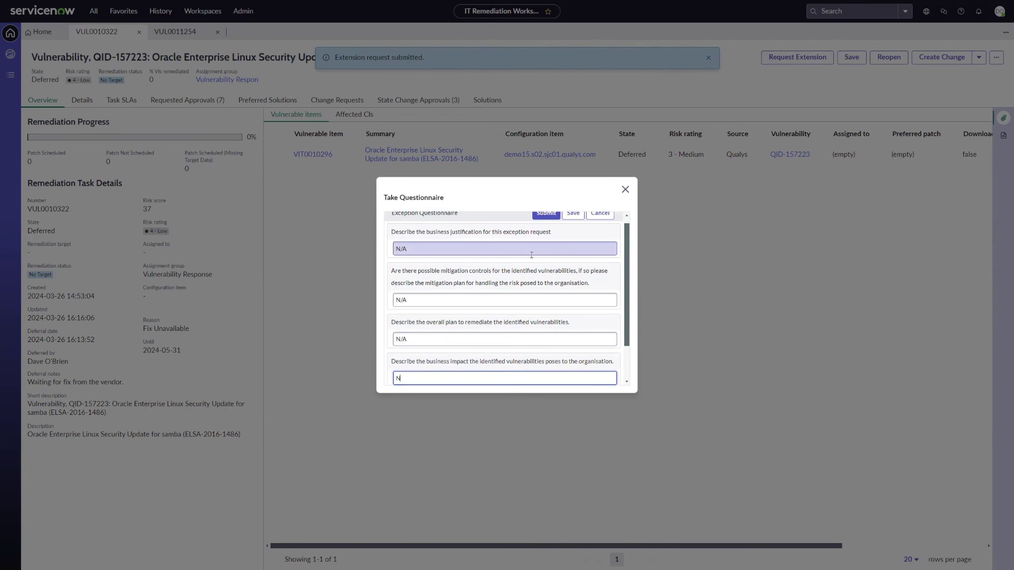
- Submit the completed questionnaire and close it
{"action": "scroll", "coordinate": [531, 255], "scroll_direction": "down", "scroll_amount": 1}
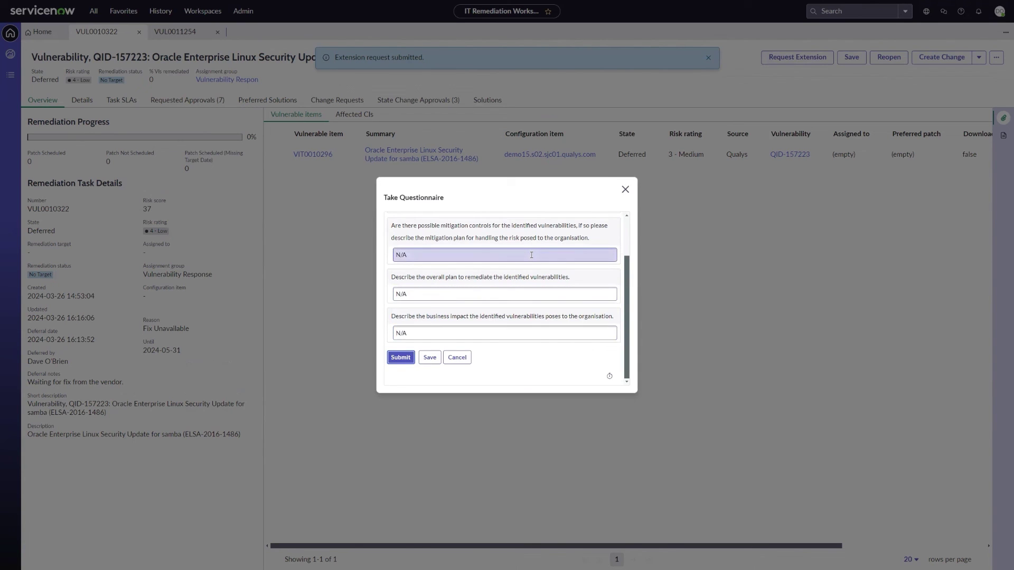
{"action": "left_click", "coordinate": [400, 358]}
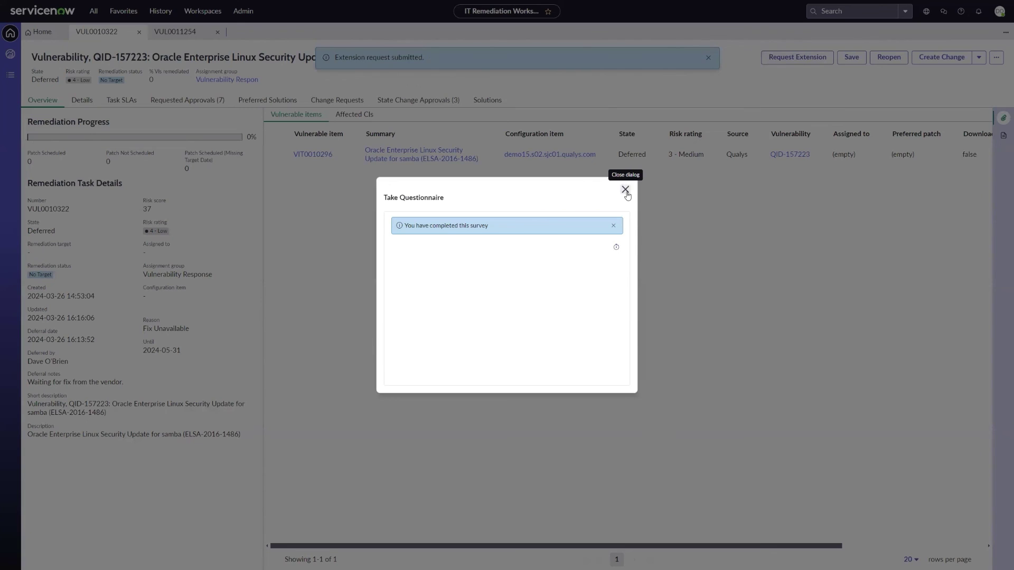
{"action": "left_click", "coordinate": [625, 191]}
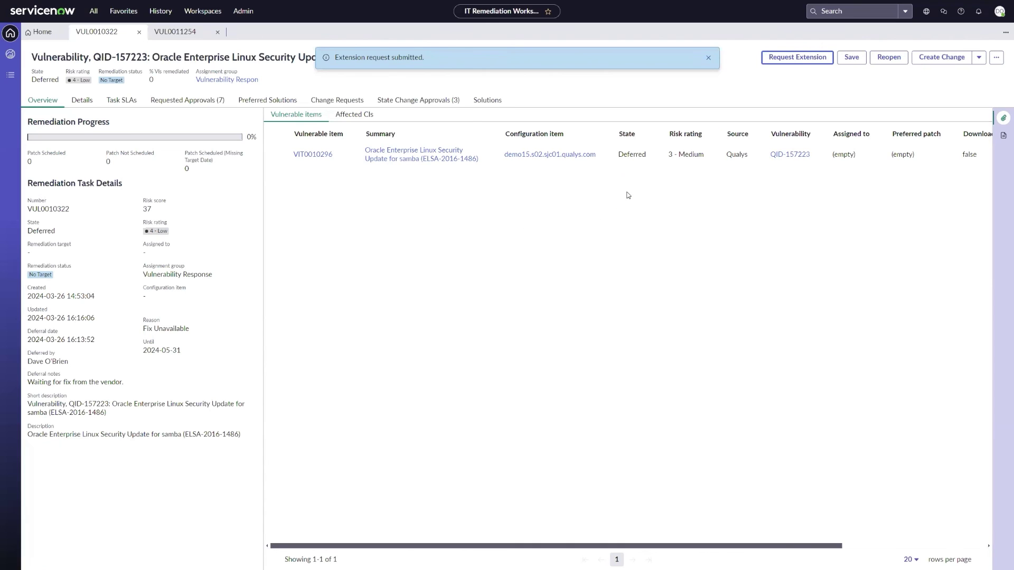